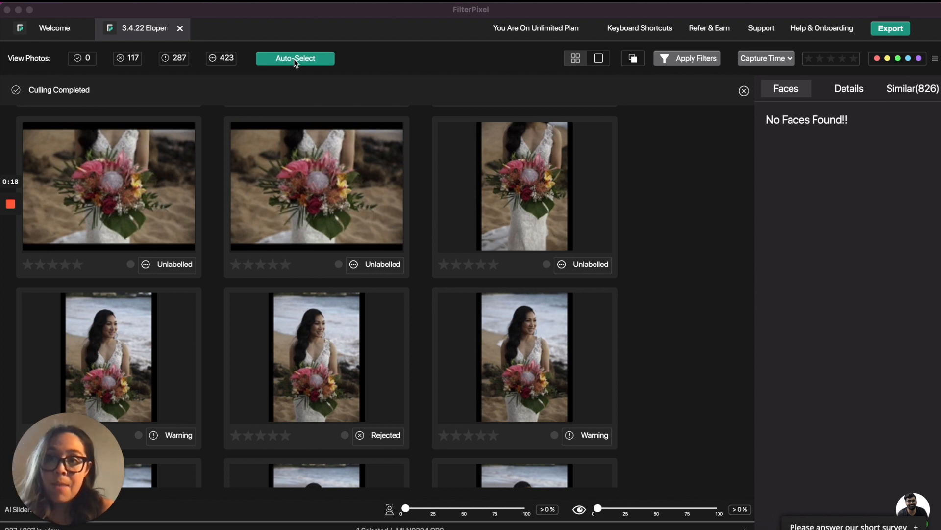
# Filter the grid to the rejected photos and browse through them, selecting a few to inspect their detected faces.
pyautogui.click(132, 59)
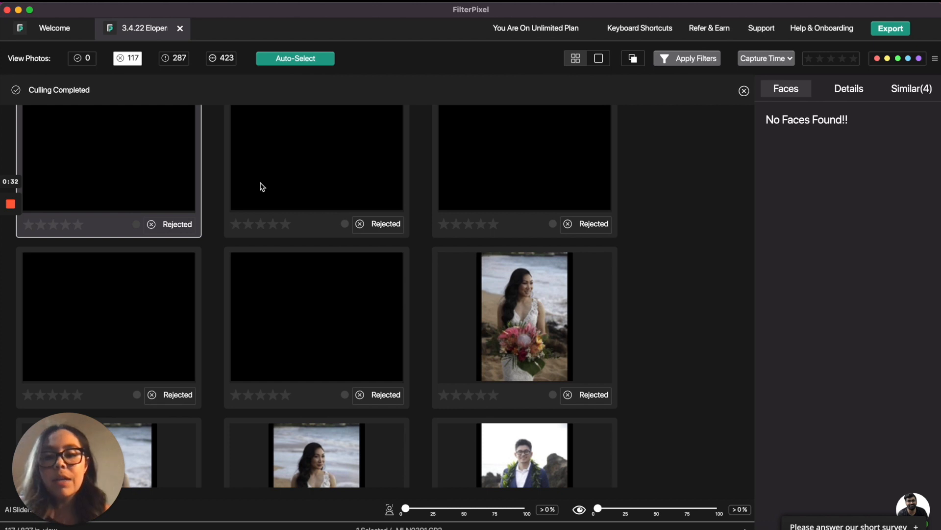
pyautogui.scroll(1, 375, 255)
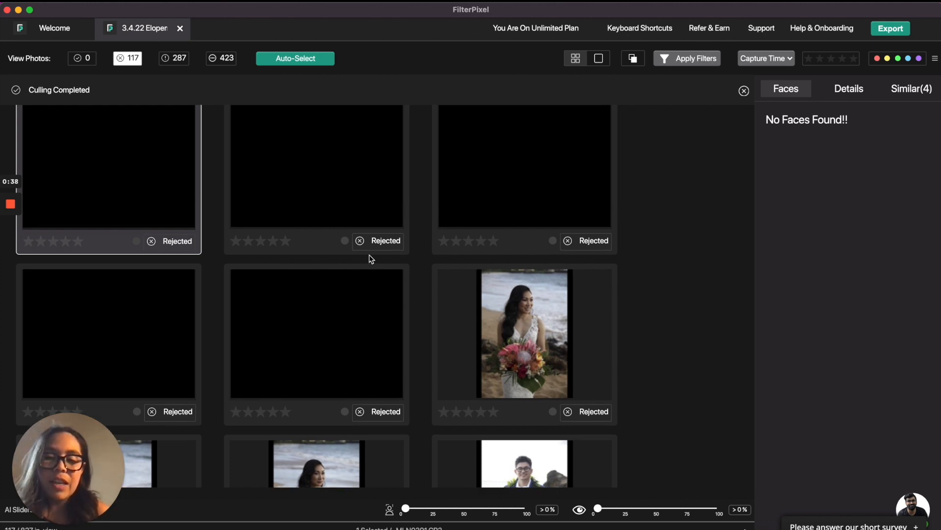
pyautogui.scroll(-6, 370, 254)
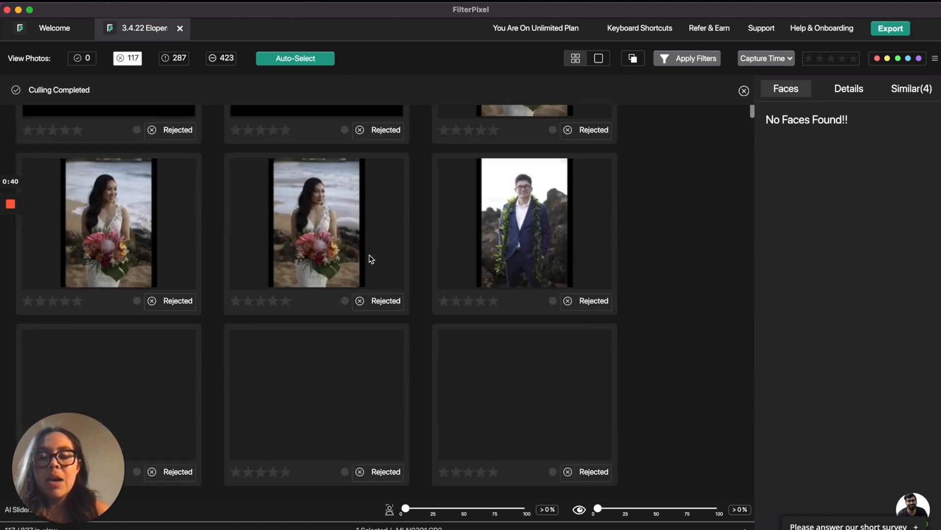
pyautogui.scroll(6, 369, 254)
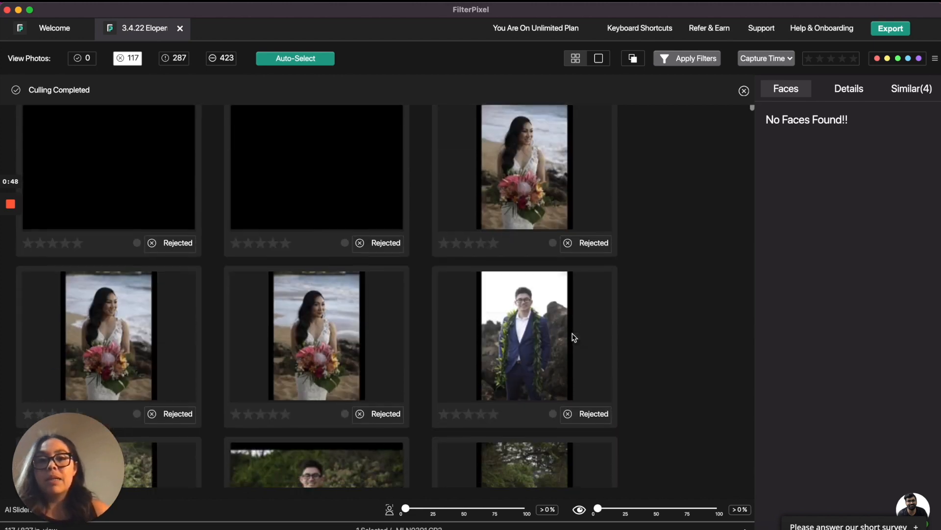
pyautogui.scroll(-1, 573, 335)
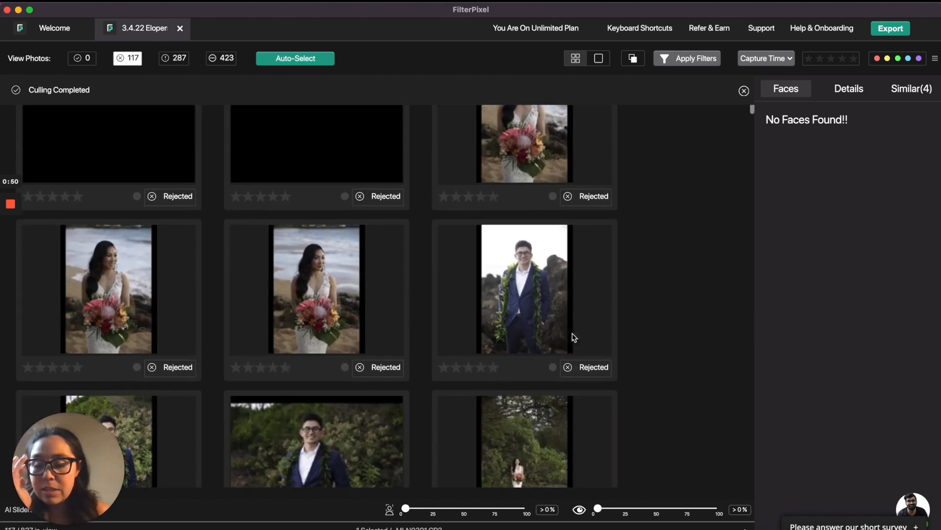
pyautogui.scroll(-10, 574, 338)
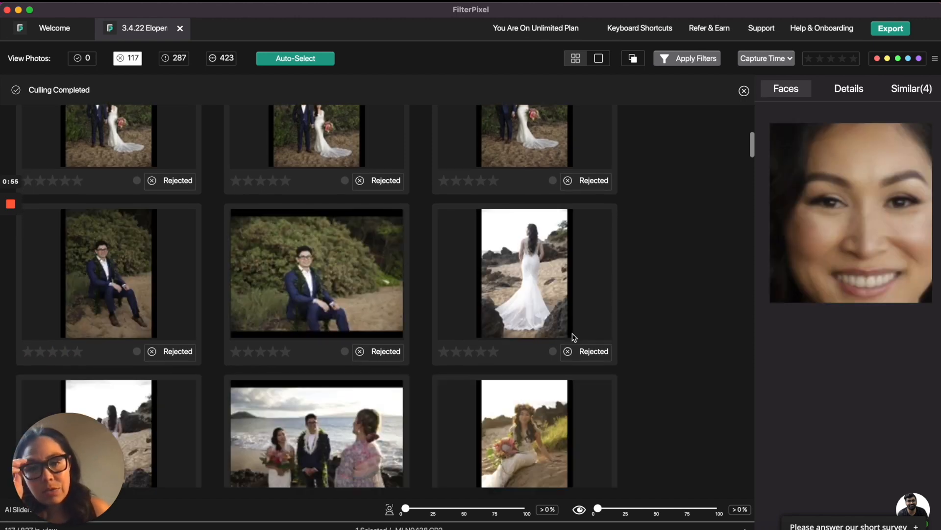
pyautogui.scroll(10, 335, 253)
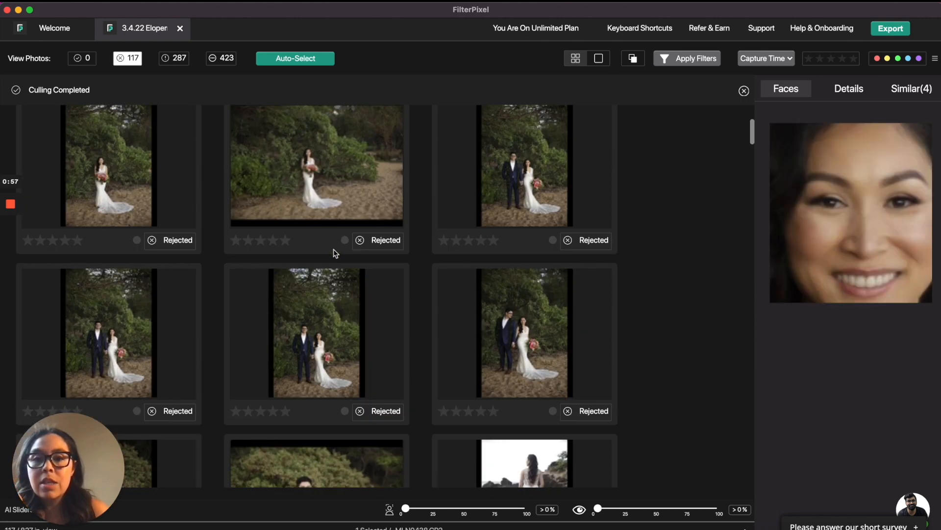
pyautogui.scroll(1, 319, 311)
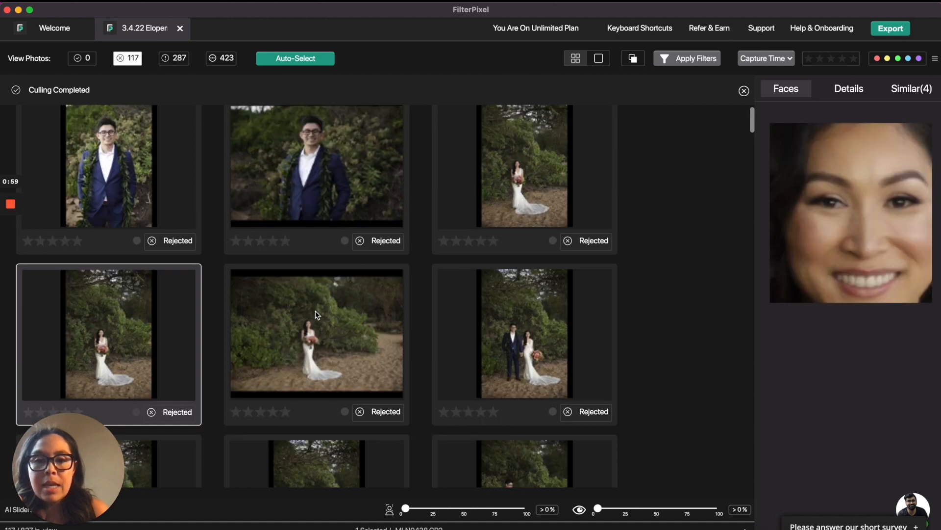
pyautogui.click(342, 339)
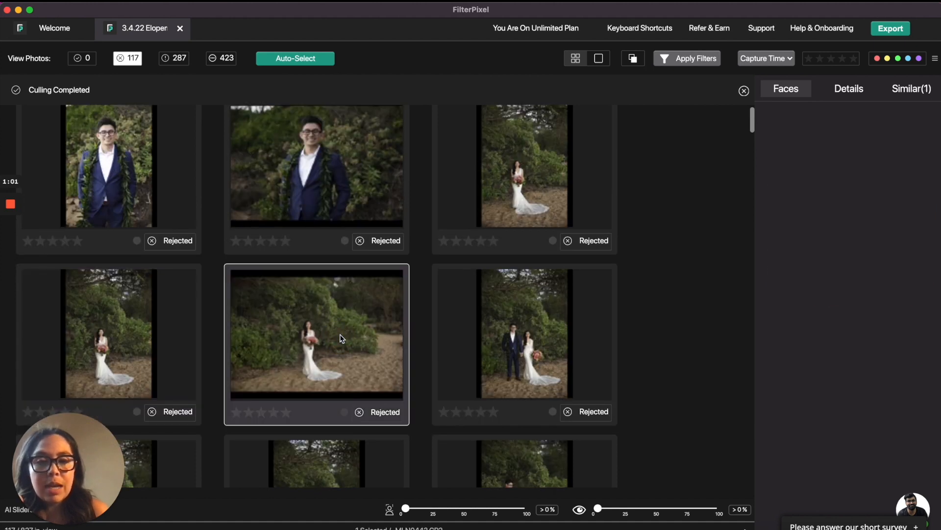
pyautogui.click(539, 352)
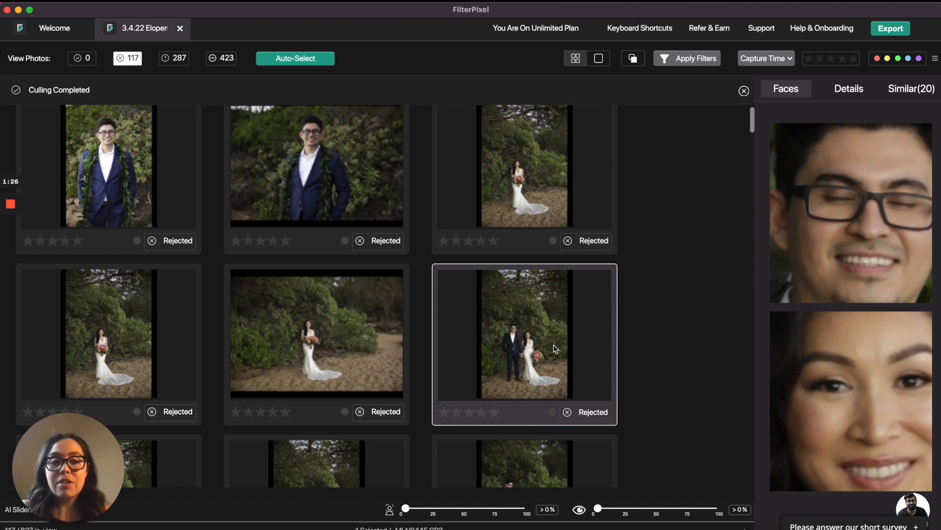
pyautogui.scroll(-3, 553, 346)
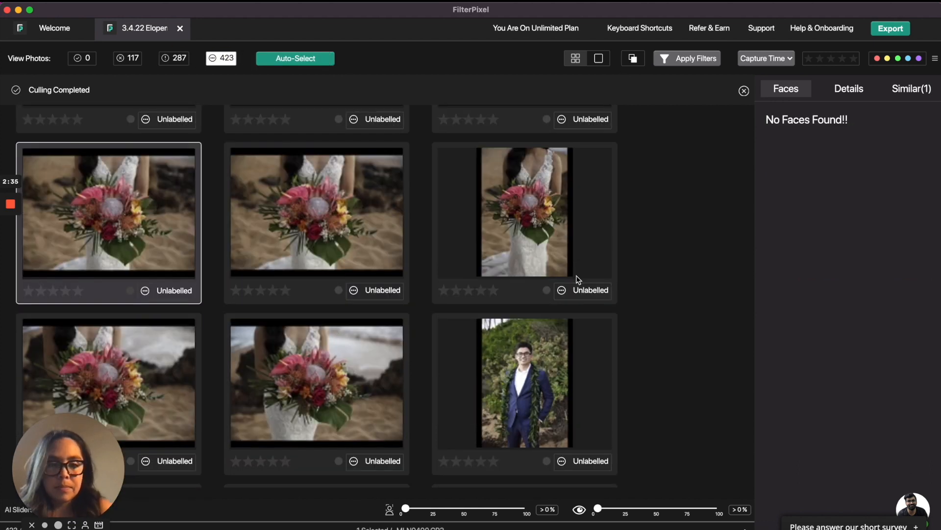
# Step through the unlabelled photos with the arrow keys, marking the keepers as accepted.
pyautogui.press('Down')
pyautogui.press('a')
pyautogui.press('Right')
pyautogui.press('Right')
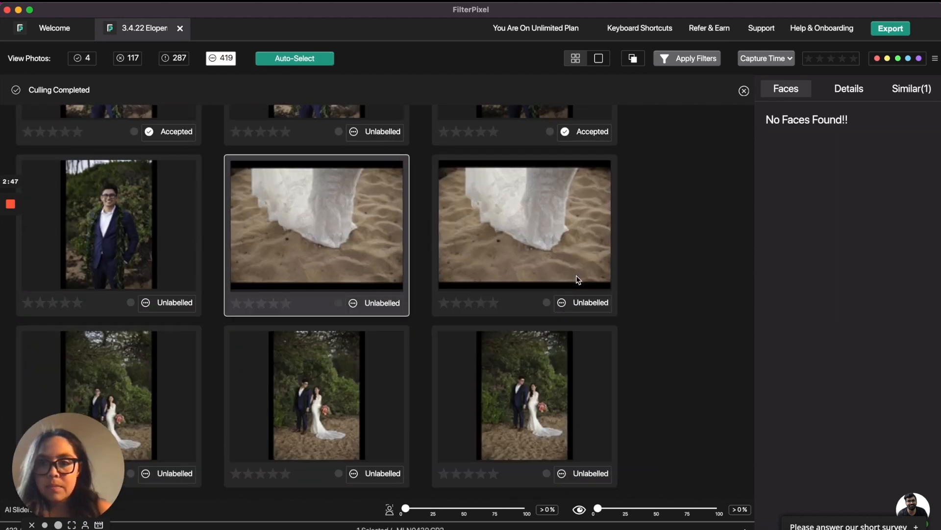
pyautogui.press('Down')
pyautogui.press('a')
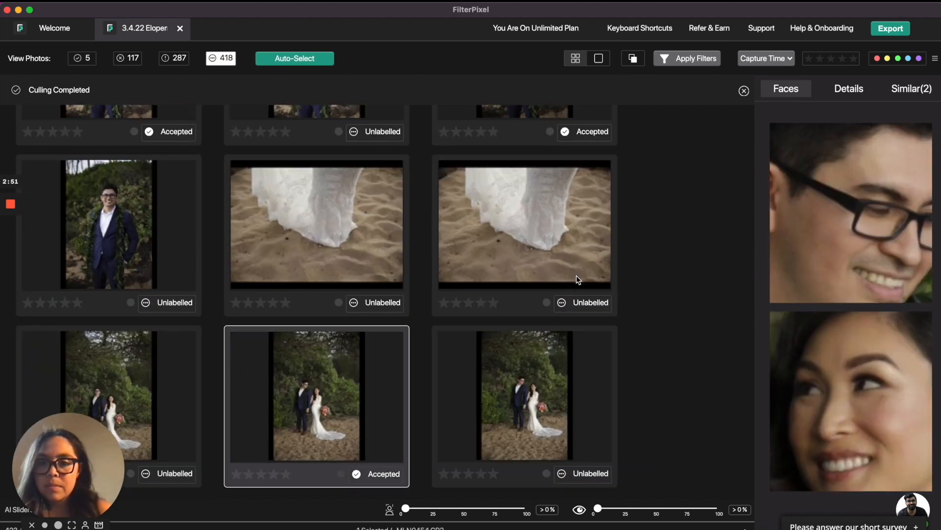
pyautogui.press('Right')
pyautogui.press('Down')
pyautogui.press('a')
pyautogui.press('Down')
pyautogui.press('Left')
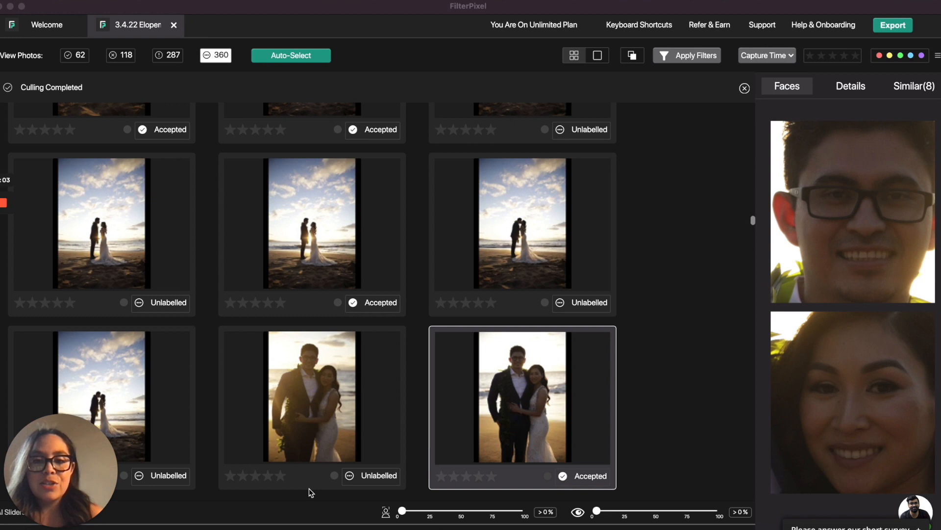
# Compare the backlit sunset couple portraits and accept the two best frames.
pyautogui.click(310, 424)
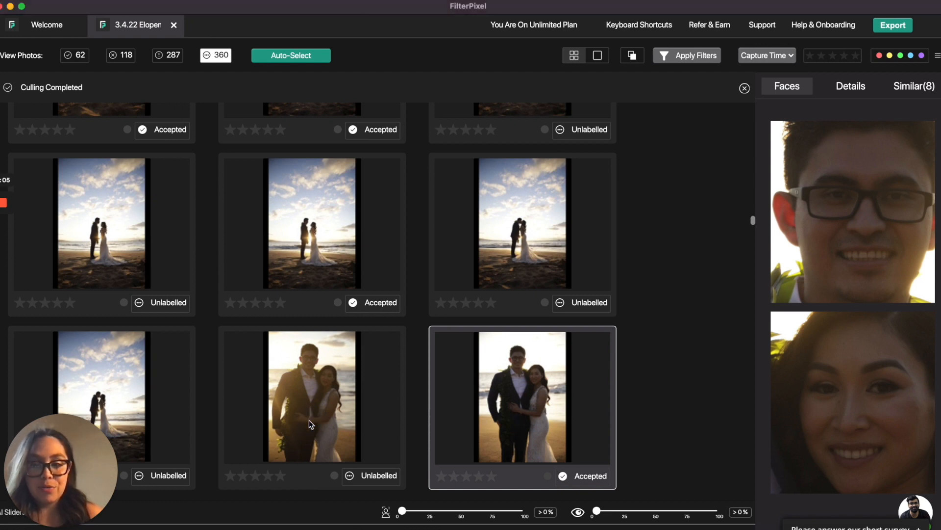
pyautogui.click(309, 419)
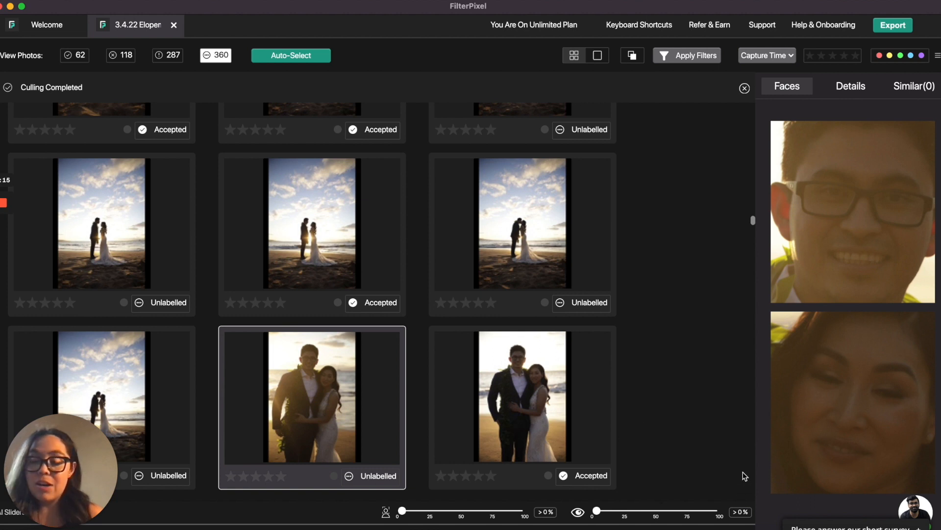
pyautogui.press('Right')
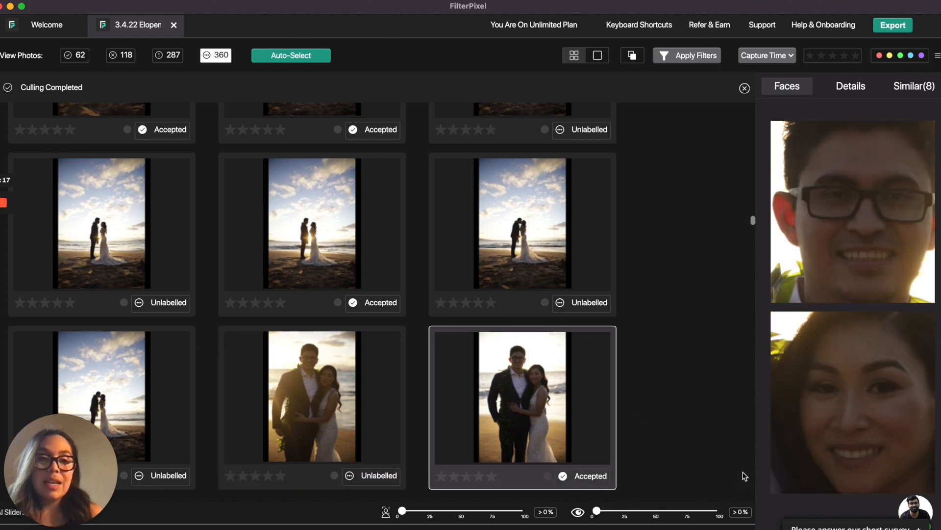
pyautogui.press('Right')
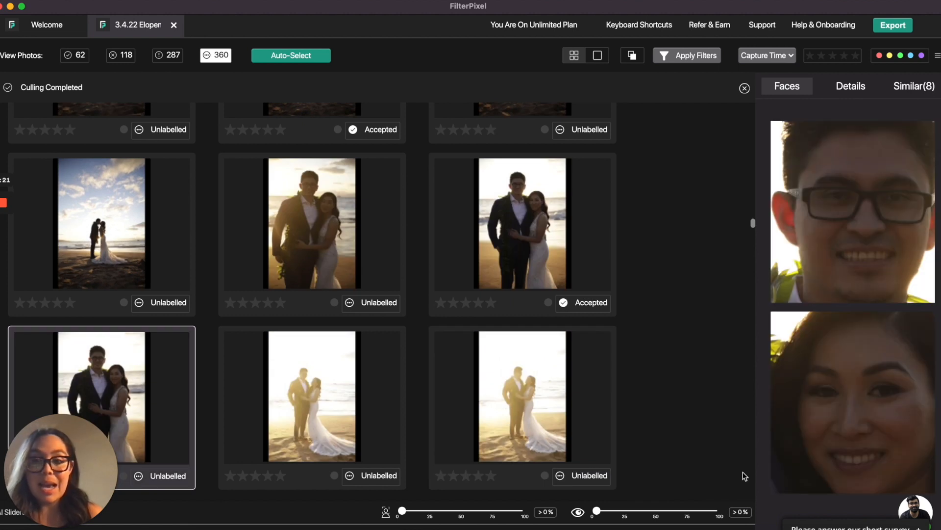
pyautogui.press('a')
pyautogui.press('Right')
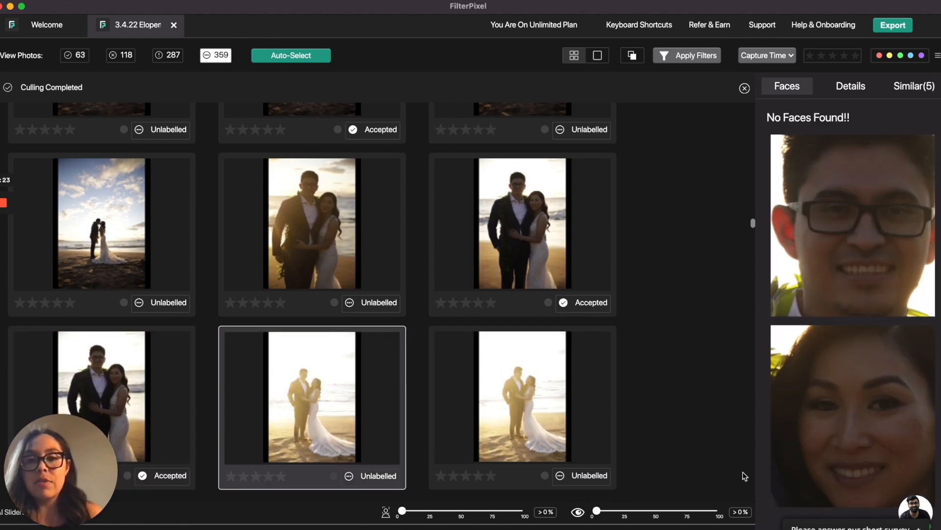
pyautogui.press('Right')
pyautogui.press('a')
pyautogui.press('Right')
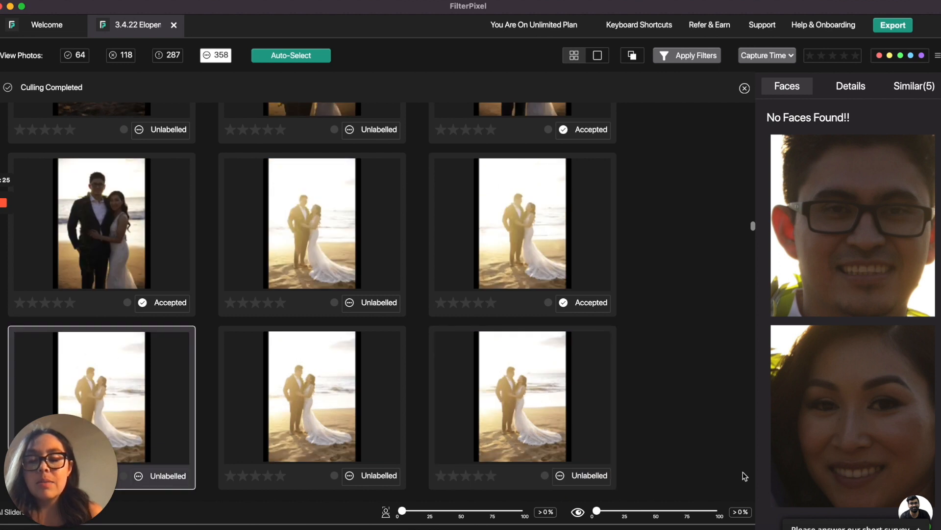
# Continue through the beach portraits and accept the preferred posed shot of the couple.
pyautogui.press('Right')
pyautogui.press('Right')
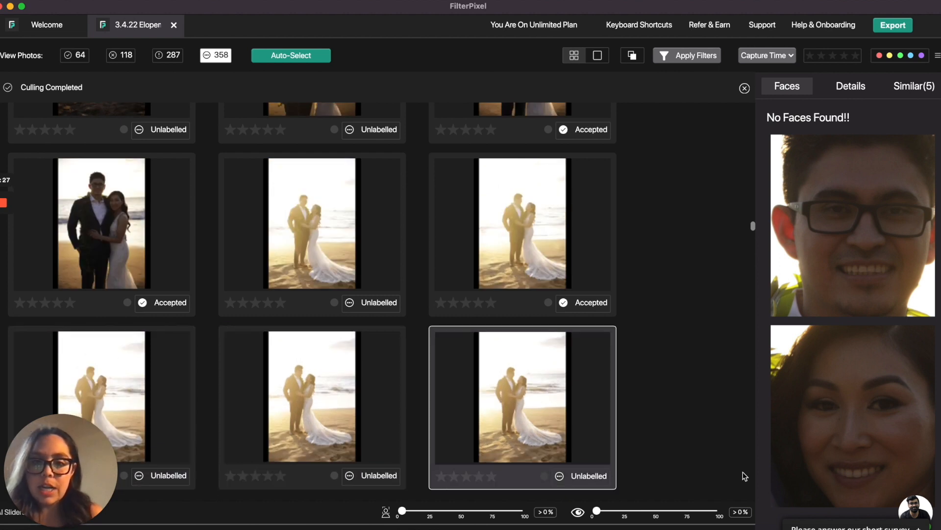
pyautogui.press('Right')
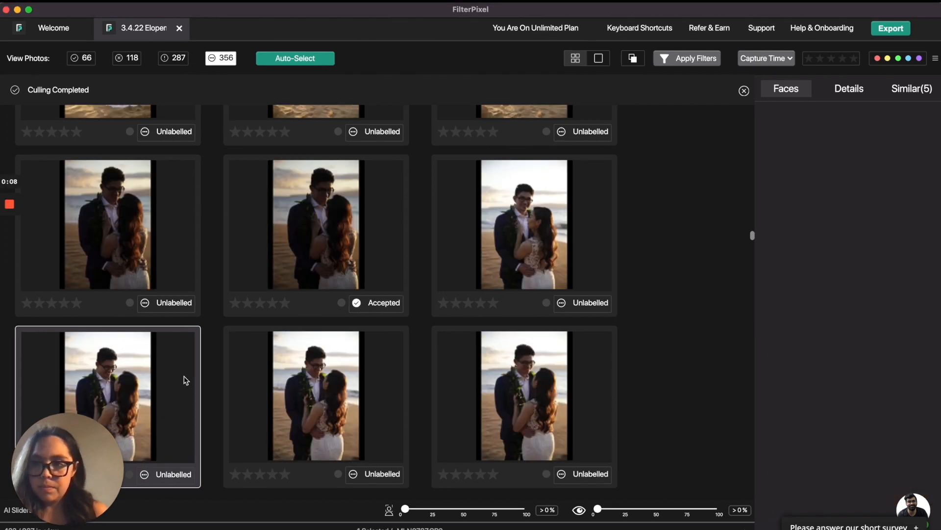
pyautogui.press('Right')
pyautogui.press('Up')
pyautogui.press('Right')
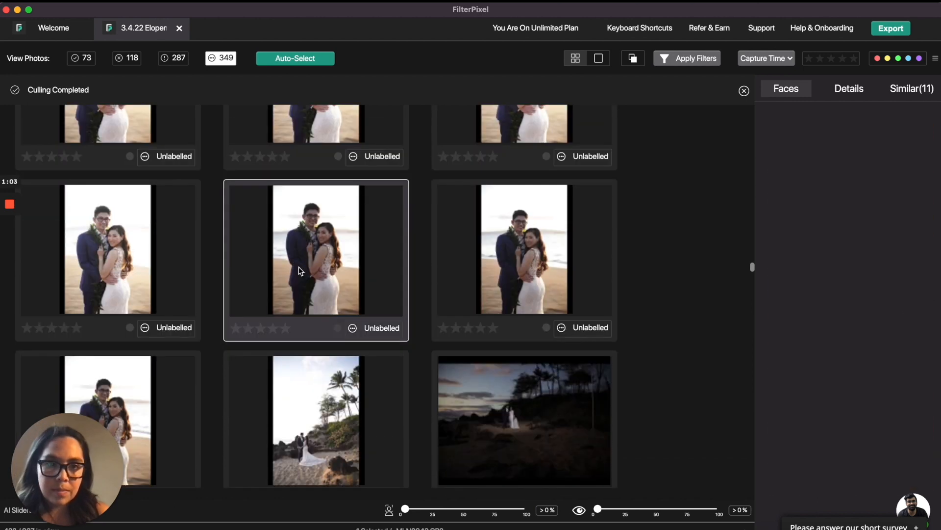
pyautogui.press('a')
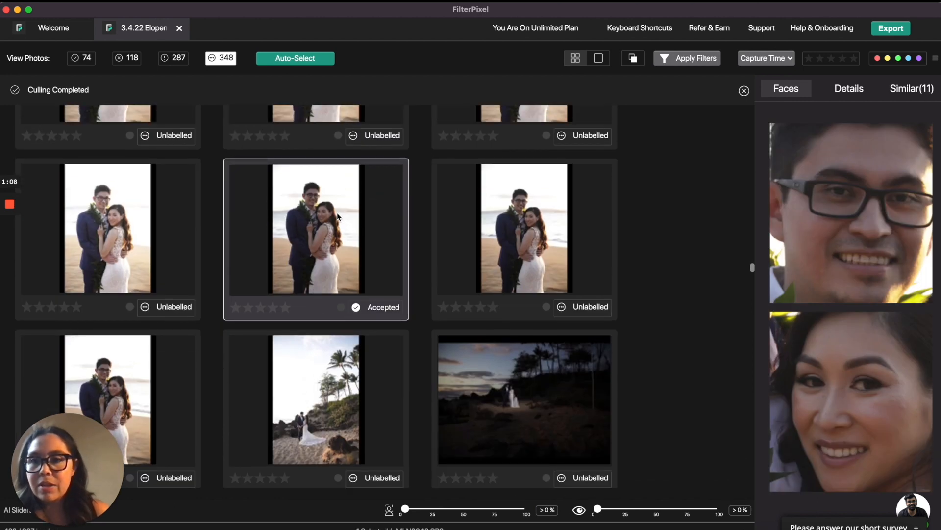
# Compare the similar posed beach portraits and the following dusk shots in the grid.
pyautogui.click(493, 257)
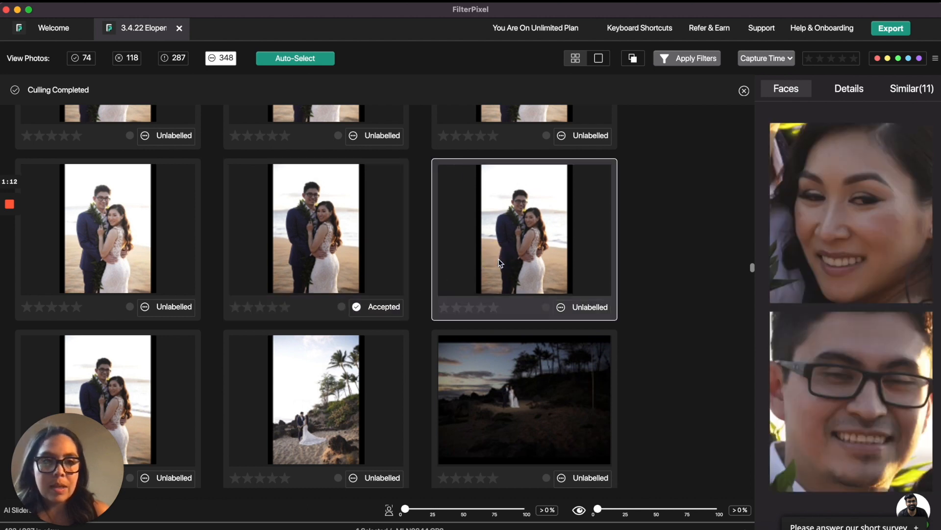
pyautogui.press('Right')
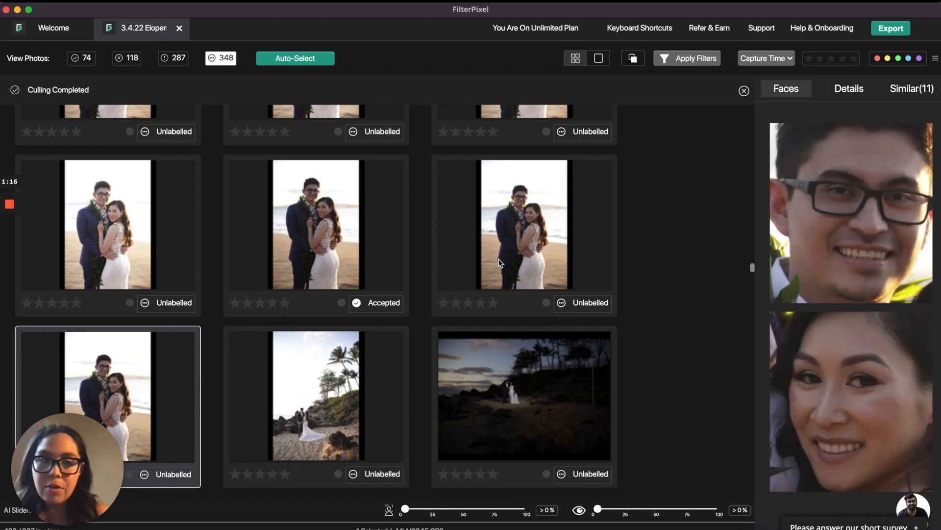
pyautogui.scroll(2, 499, 263)
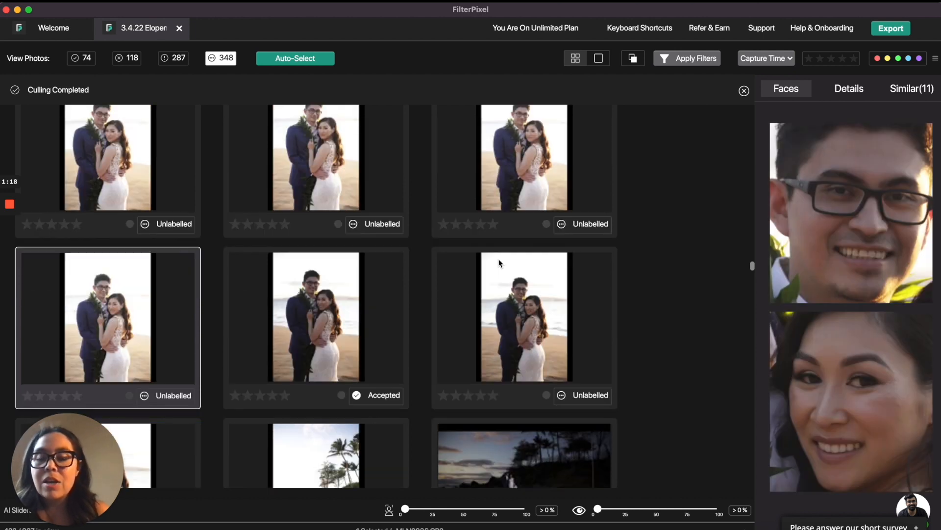
pyautogui.scroll(-1, 446, 339)
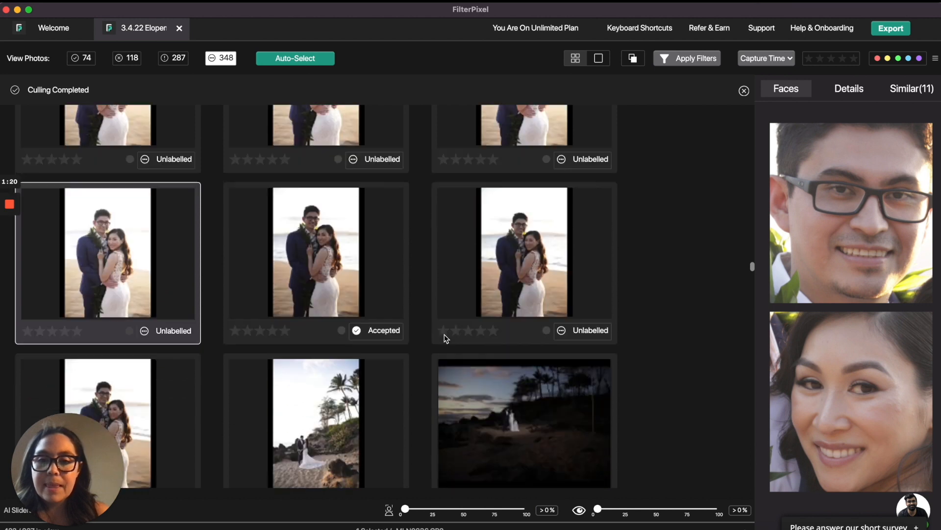
pyautogui.scroll(-2, 446, 338)
pyautogui.click(522, 343)
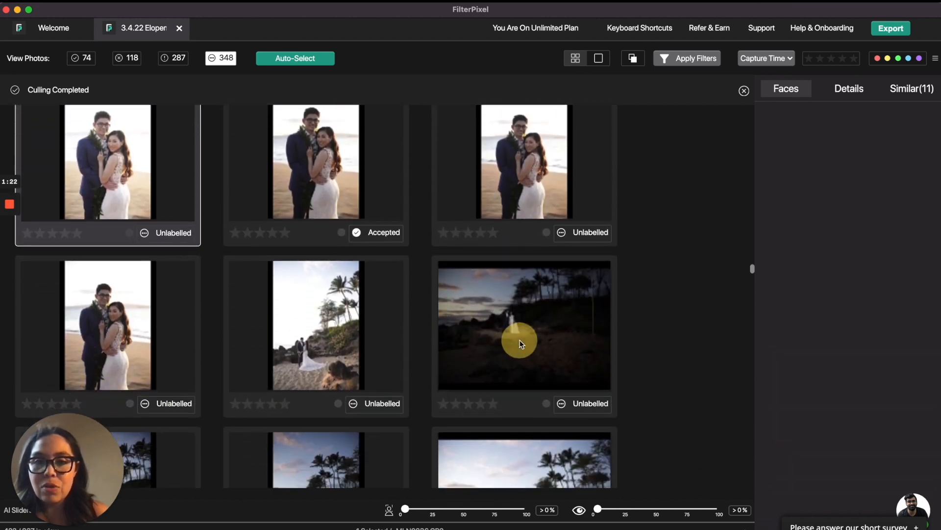
pyautogui.scroll(-4, 522, 343)
pyautogui.scroll(2, 564, 304)
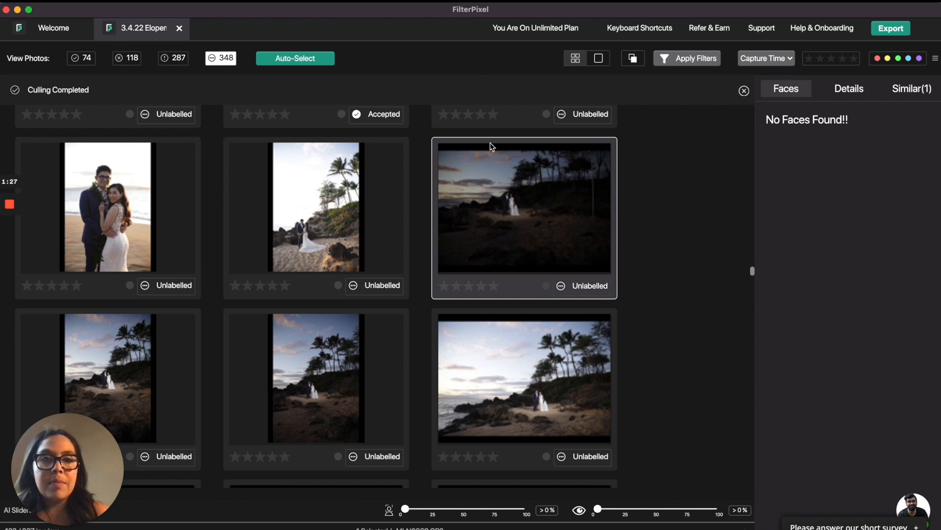
# Preview the dusk shots at full size, return to the grid, and accept the vertical palm-tree dusk photo.
pyautogui.click(598, 59)
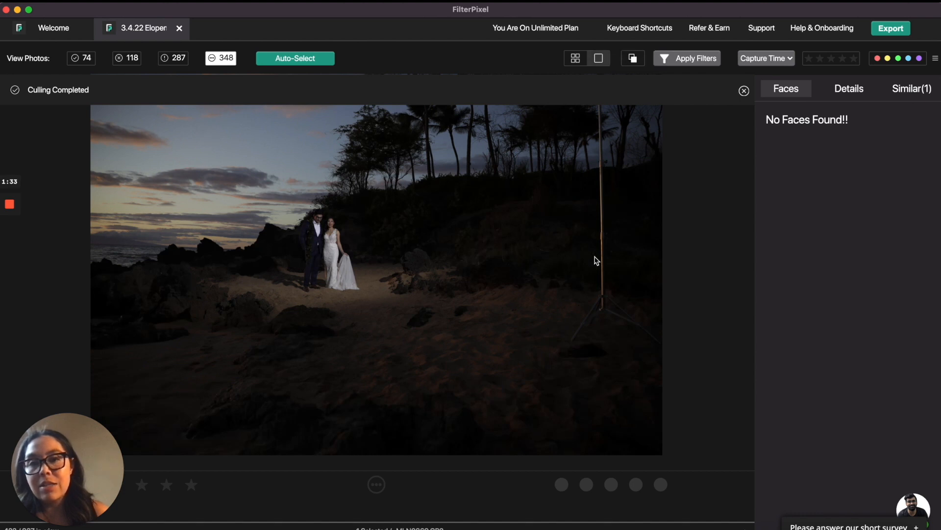
pyautogui.click(573, 63)
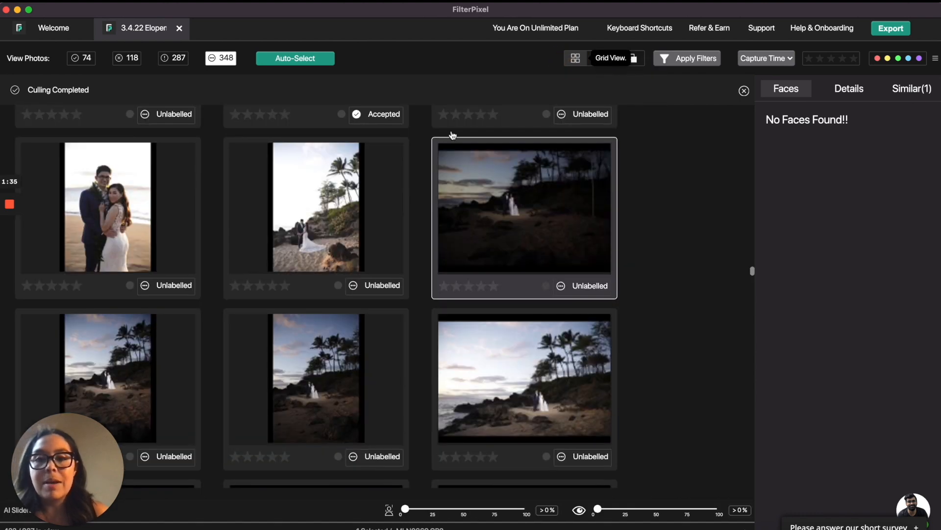
pyautogui.click(332, 362)
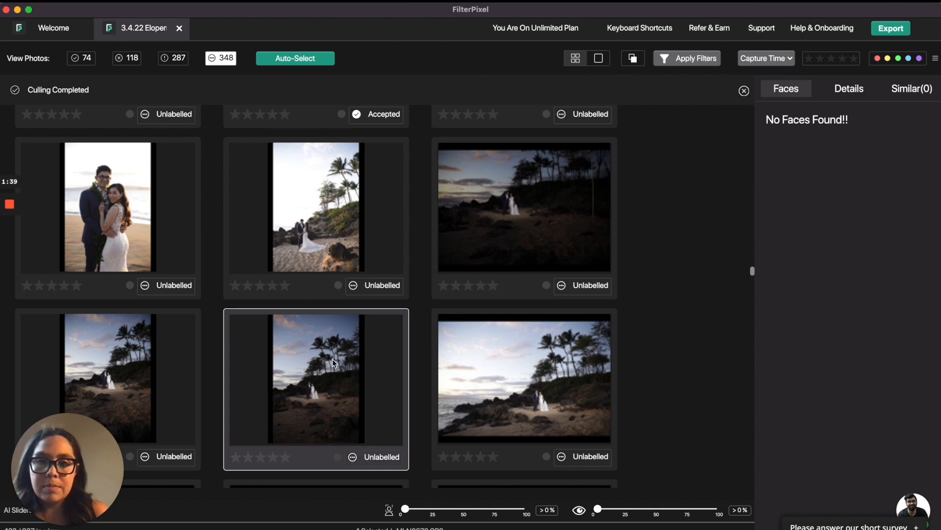
pyautogui.doubleClick(333, 361)
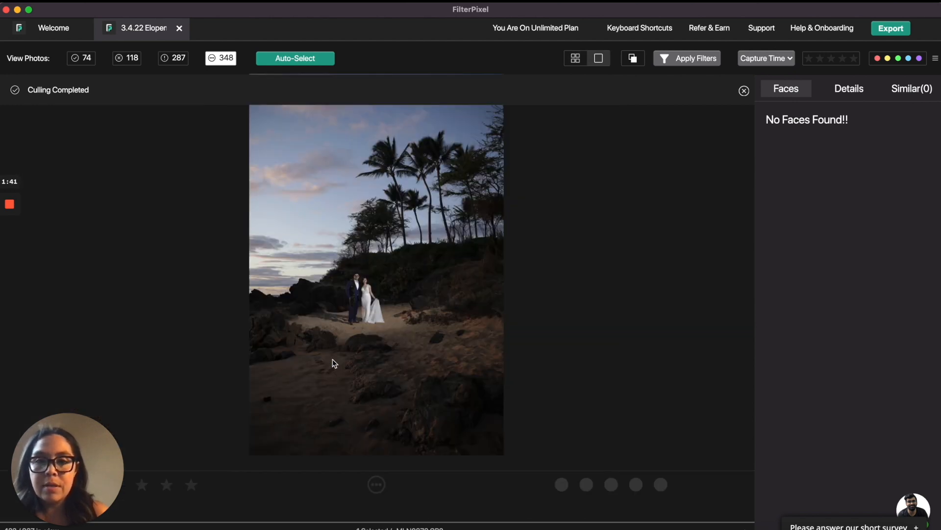
pyautogui.click(575, 63)
pyautogui.press('a')
pyautogui.press('Right')
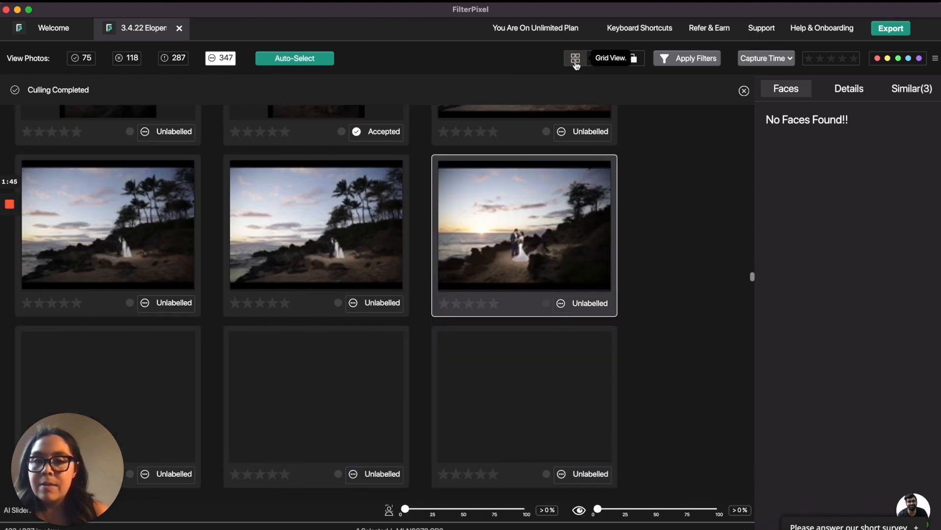
# Keep stepping through the dusk and sunset photos, accepting three more keepers along the way.
pyautogui.press('Right')
pyautogui.press('Right')
pyautogui.press('Right')
pyautogui.press('Left')
pyautogui.press('Left')
pyautogui.press('Left')
pyautogui.press('a')
pyautogui.press('Right')
pyautogui.press('a')
pyautogui.press('Right')
pyautogui.press('Right')
pyautogui.press('a')
pyautogui.press('Right')
pyautogui.press('Right')
pyautogui.press('Right')
pyautogui.press('Left')
# Accept two more sunset couple photos further down the grid.
pyautogui.press('a')
pyautogui.press('Left')
pyautogui.press('a')
pyautogui.scroll(-2, 107, 226)
pyautogui.click(108, 299)
pyautogui.press('a')
pyautogui.click(500, 274)
pyautogui.press('a')
pyautogui.scroll(-4, 500, 267)
pyautogui.click(500, 267)
pyautogui.press('a')
pyautogui.scroll(-2, 316, 373)
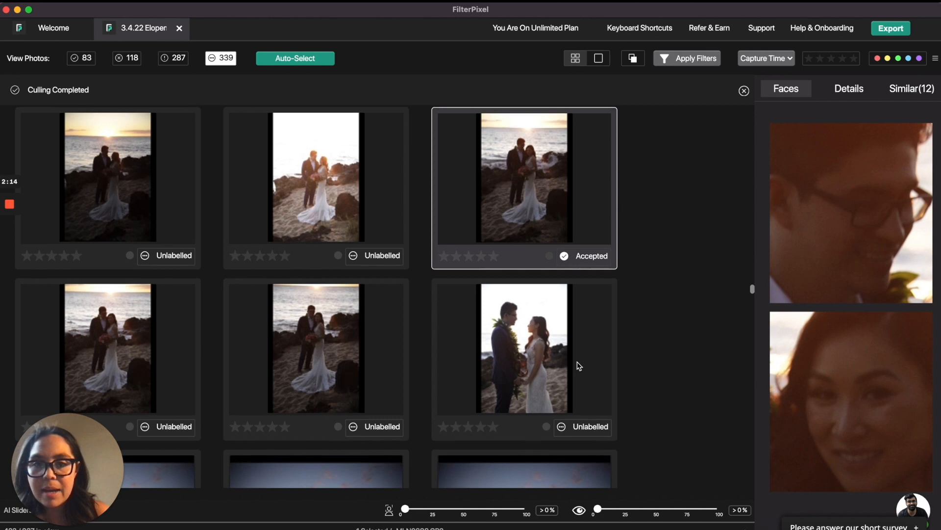
# Accept the left posed sunset portrait of the couple on the rocks.
pyautogui.scroll(-3, 576, 363)
pyautogui.click(337, 221)
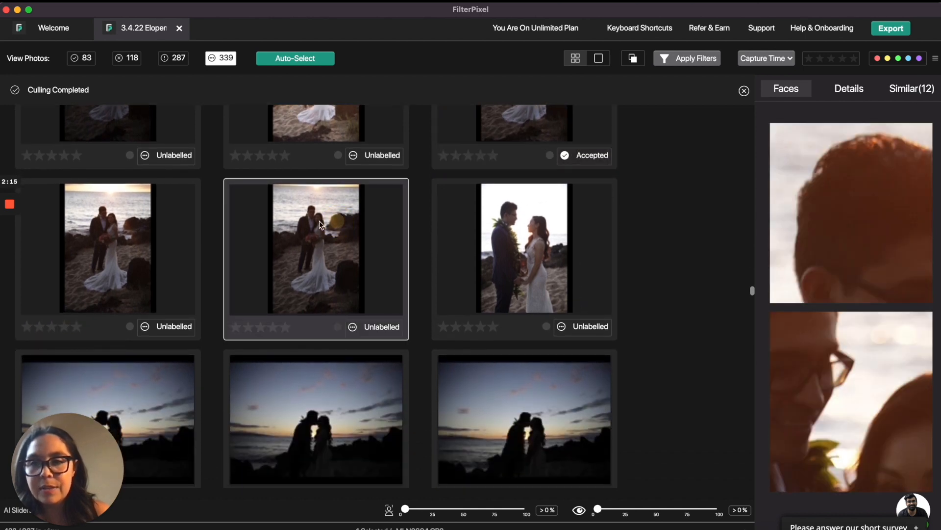
pyautogui.click(90, 237)
pyautogui.press('a')
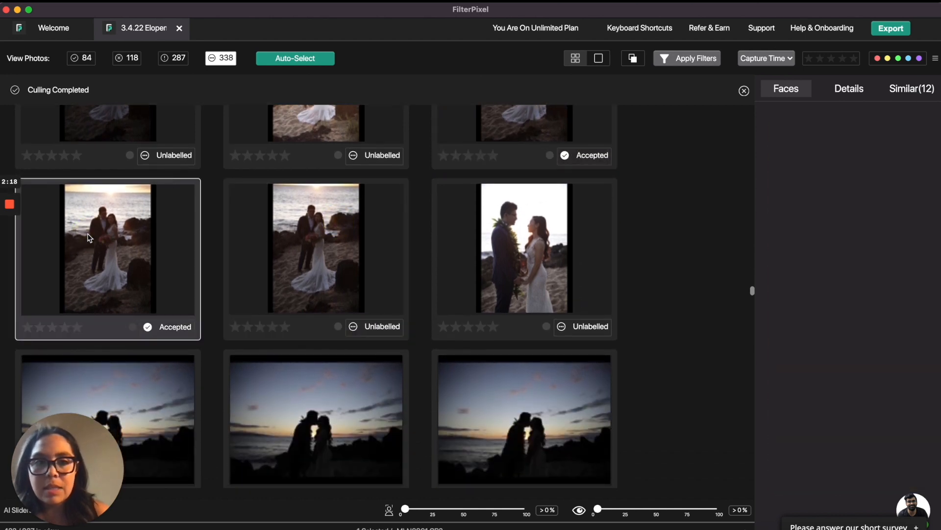
# Accept two of the silhouetted kissing couple photos in the dusk sequence.
pyautogui.scroll(-3, 263, 304)
pyautogui.scroll(-3, 263, 304)
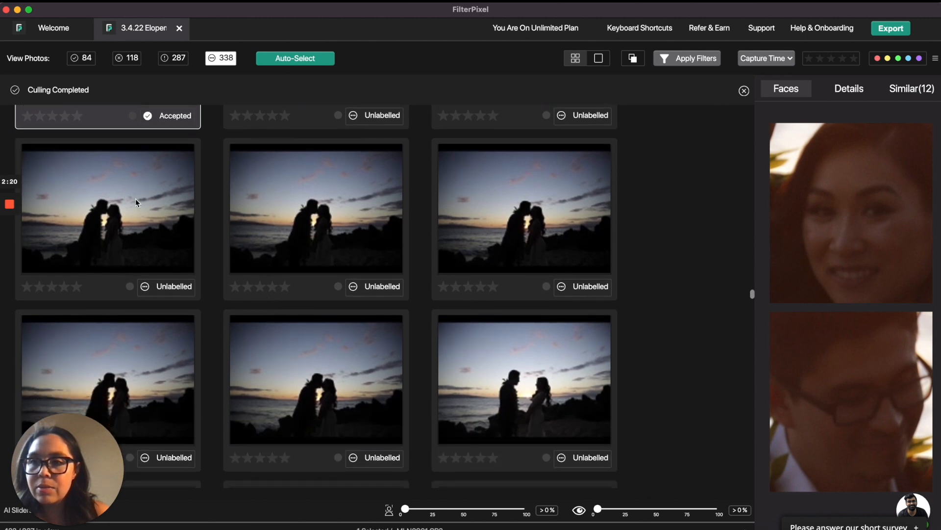
pyautogui.click(327, 416)
pyautogui.press('a')
pyautogui.click(267, 422)
pyautogui.press('p')
# Accept the vertical bouquet kiss photo and one more photo further down the grid.
pyautogui.scroll(-3, 267, 422)
pyautogui.click(546, 246)
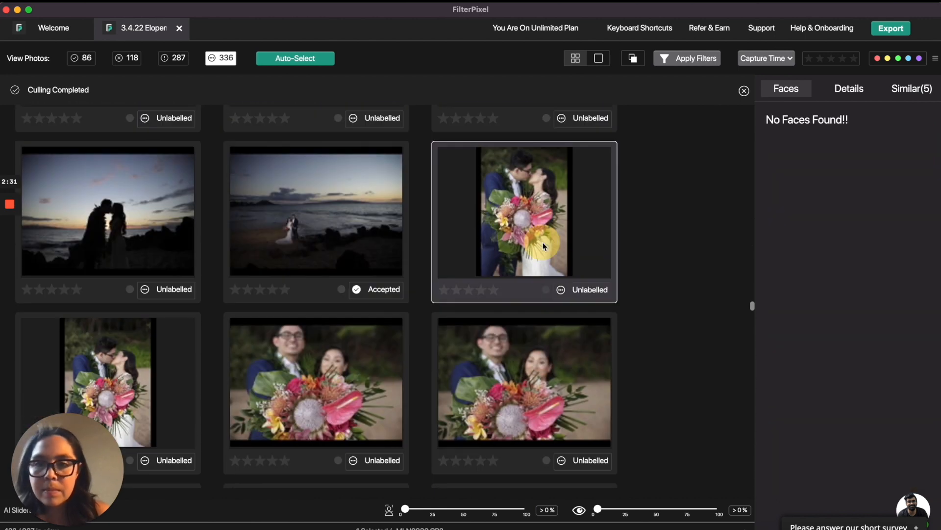
pyautogui.press('p')
pyautogui.scroll(-8, 552, 392)
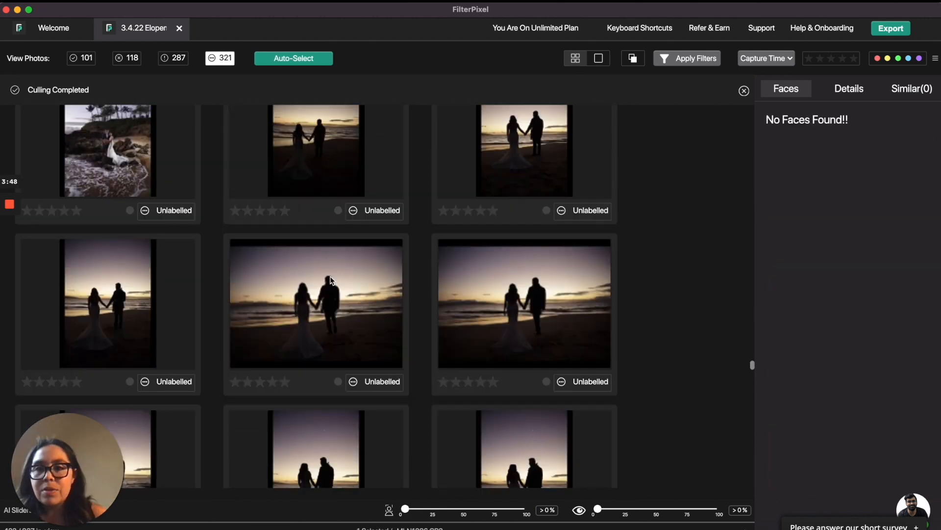
pyautogui.click(331, 280)
pyautogui.press('p')
pyautogui.scroll(-3, 539, 287)
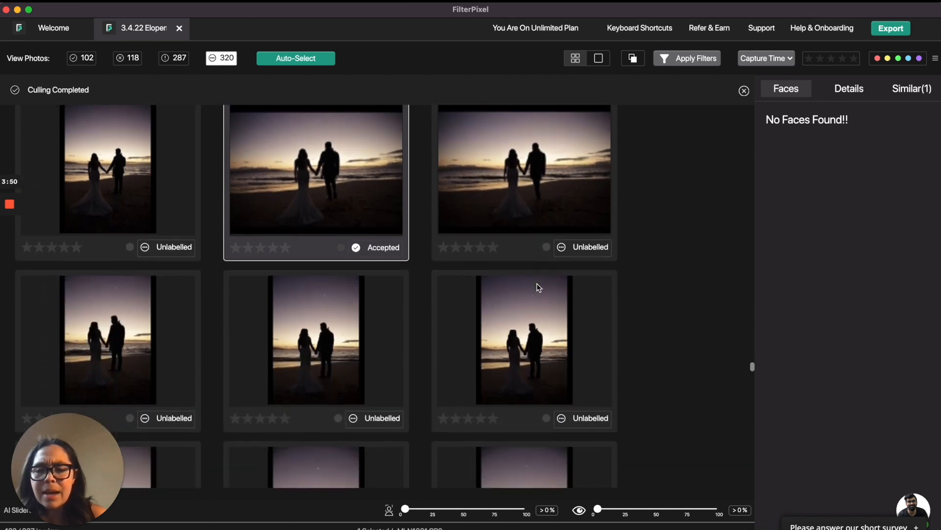
# Accept two vertical silhouette photos of the couple holding hands at sunset.
pyautogui.click(543, 348)
pyautogui.press('p')
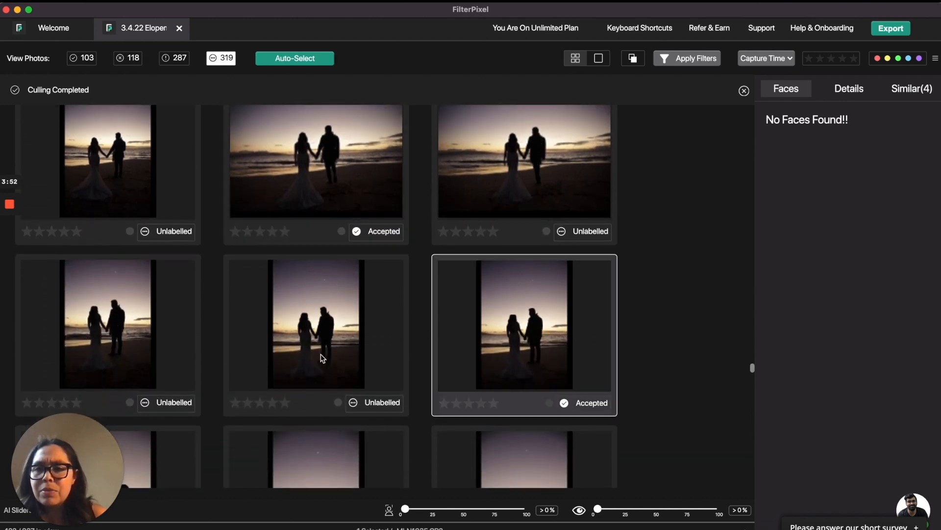
pyautogui.scroll(-3, 321, 357)
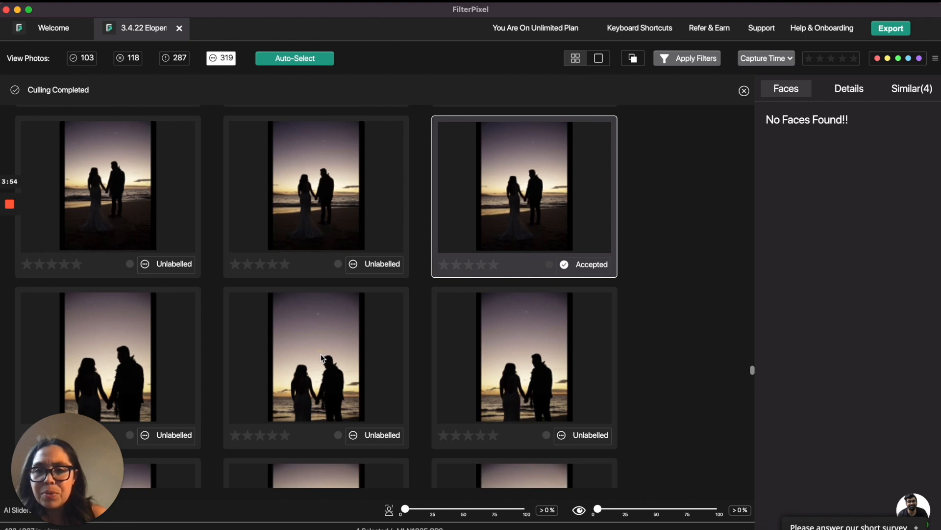
pyautogui.click(321, 357)
pyautogui.press('p')
# Scroll further through the silhouette series and accept the right horizontal holding-hands shot.
pyautogui.scroll(-5, 321, 356)
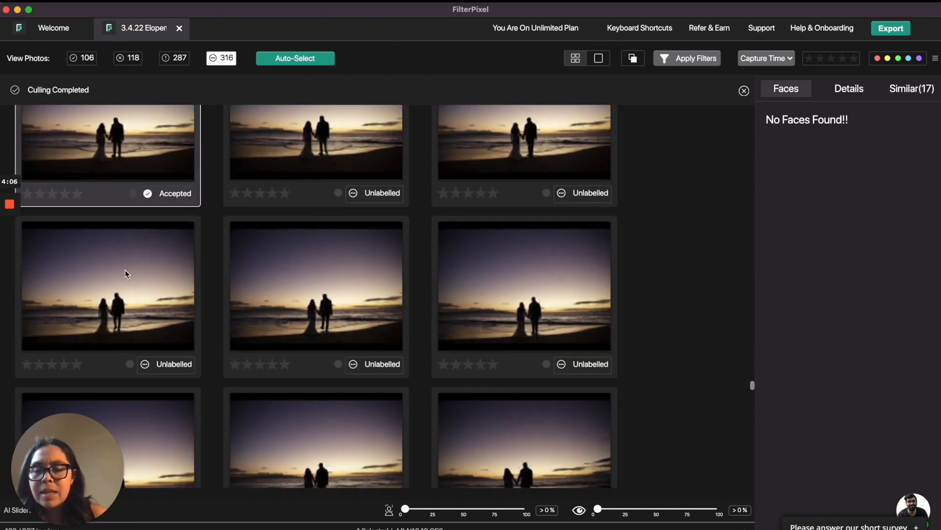
pyautogui.scroll(-1, 125, 269)
pyautogui.scroll(-4, 125, 270)
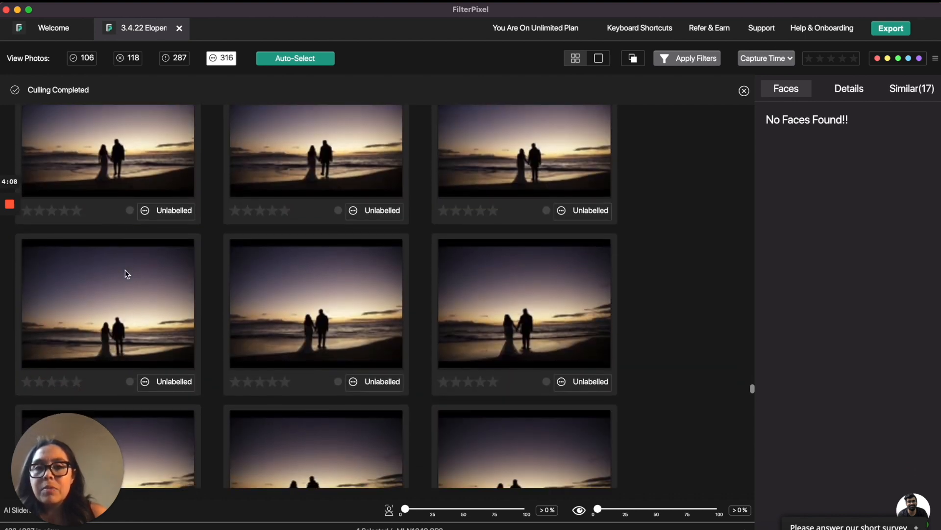
pyautogui.scroll(-4, 127, 274)
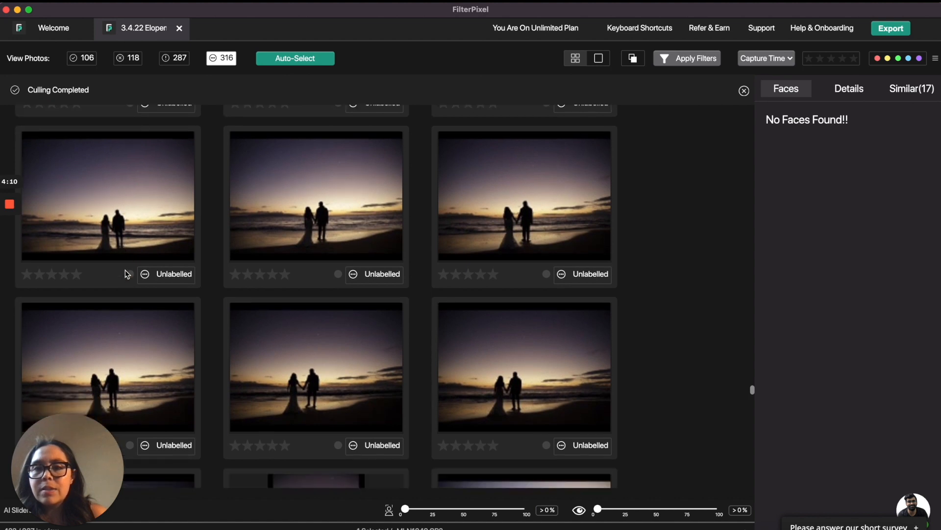
pyautogui.scroll(-3, 126, 272)
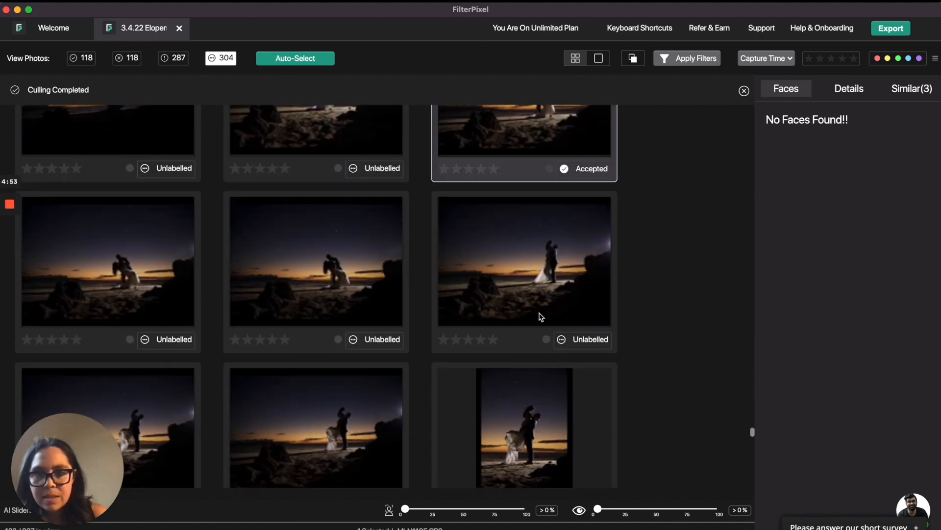
pyautogui.click(525, 262)
pyautogui.press('a')
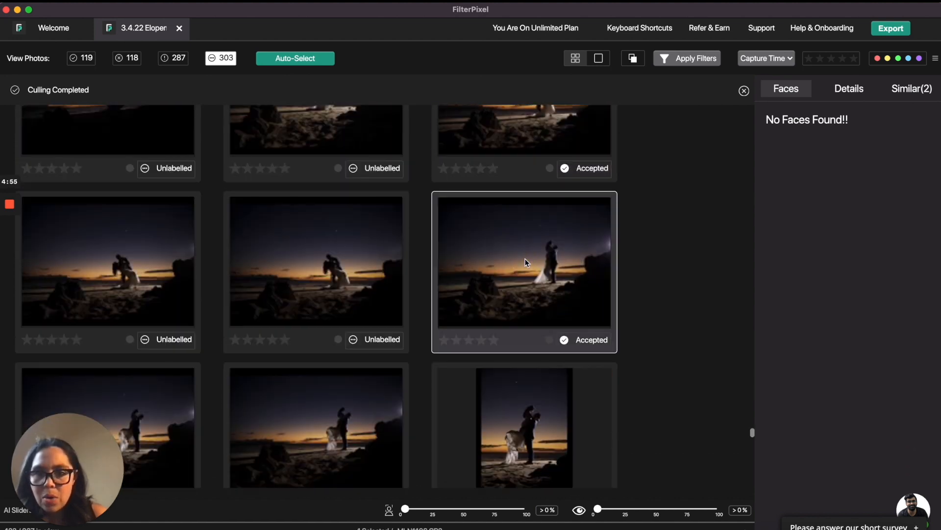
# Accept the left night silhouette photo and the vertical dip photo beside it.
pyautogui.scroll(-3, 302, 319)
pyautogui.click(302, 307)
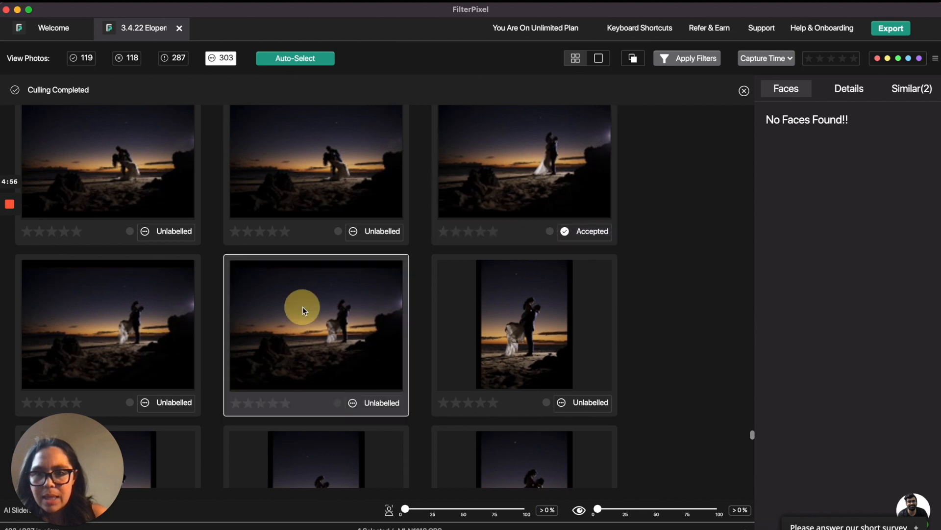
pyautogui.click(123, 321)
pyautogui.press('a')
pyautogui.click(524, 333)
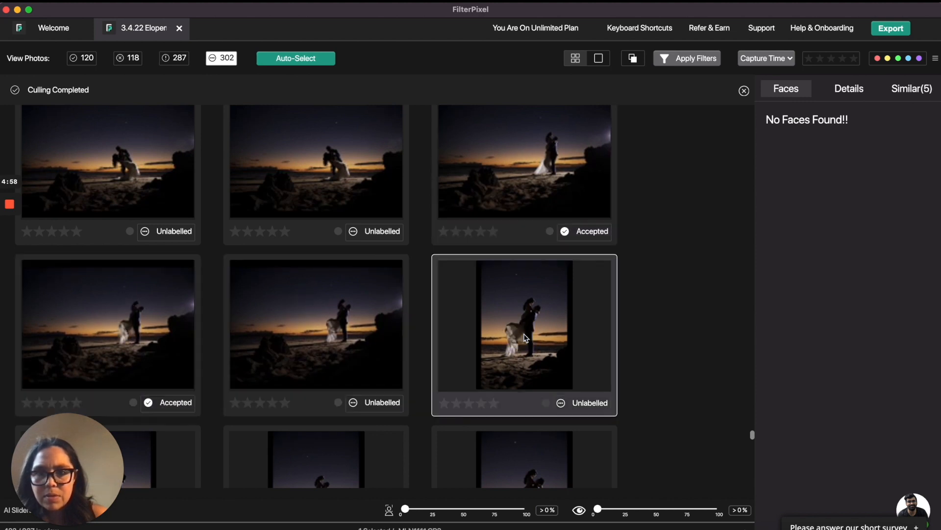
pyautogui.press('a')
pyautogui.scroll(-3, 524, 333)
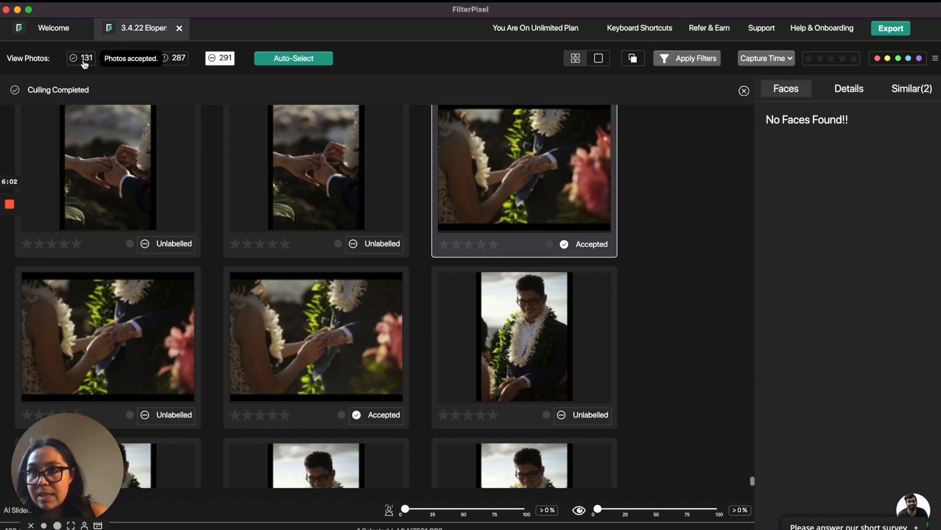
# Show only the accepted photos and preview the seated groom portrait at full size.
pyautogui.click(75, 59)
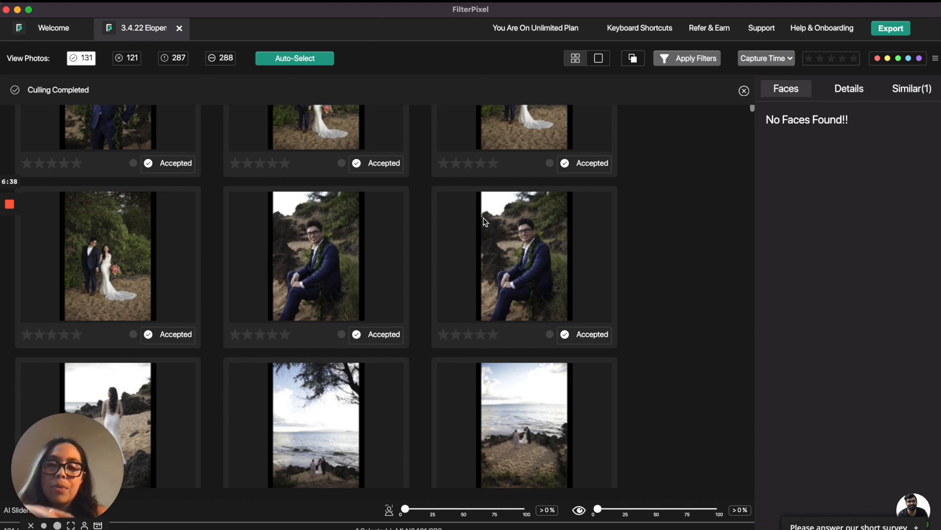
pyautogui.click(269, 245)
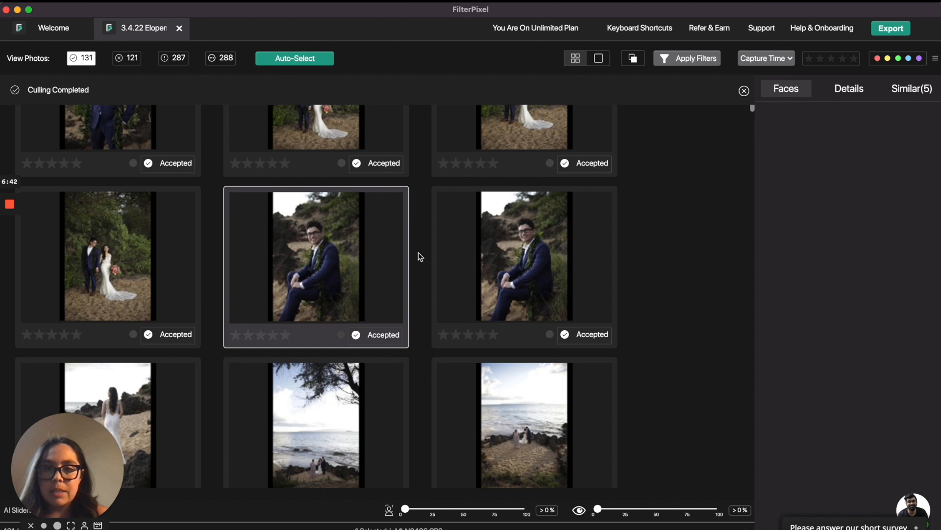
pyautogui.press('space')
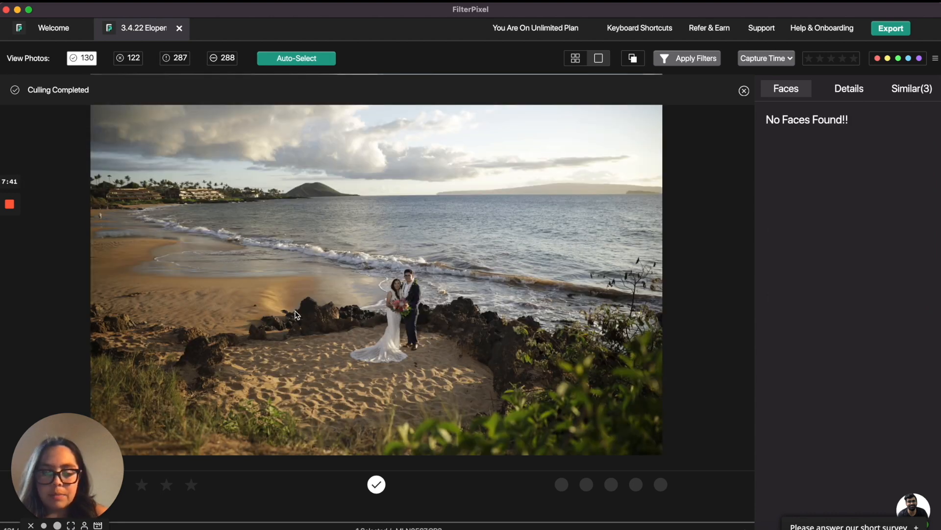
# Step through the accepted beach photos and reject the wide couple shot by the rocks.
pyautogui.press('Right')
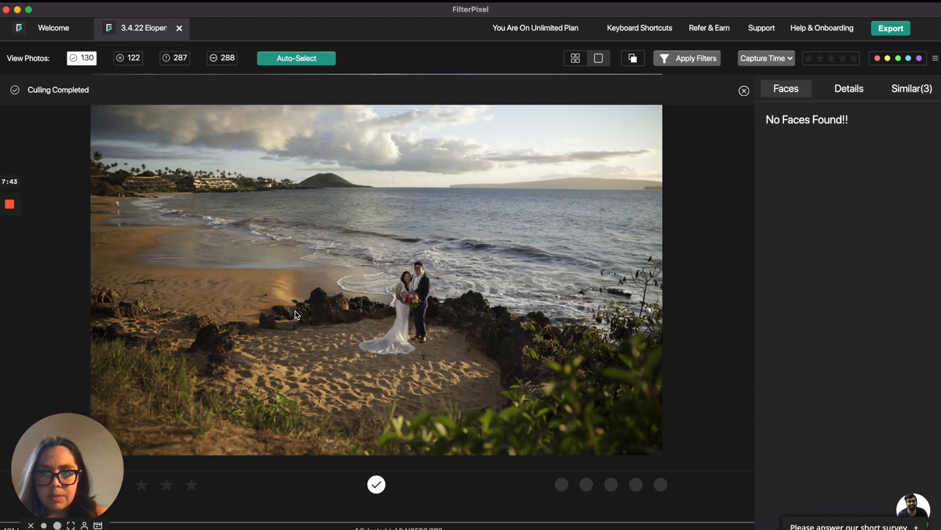
pyautogui.press('Right')
pyautogui.press('Right')
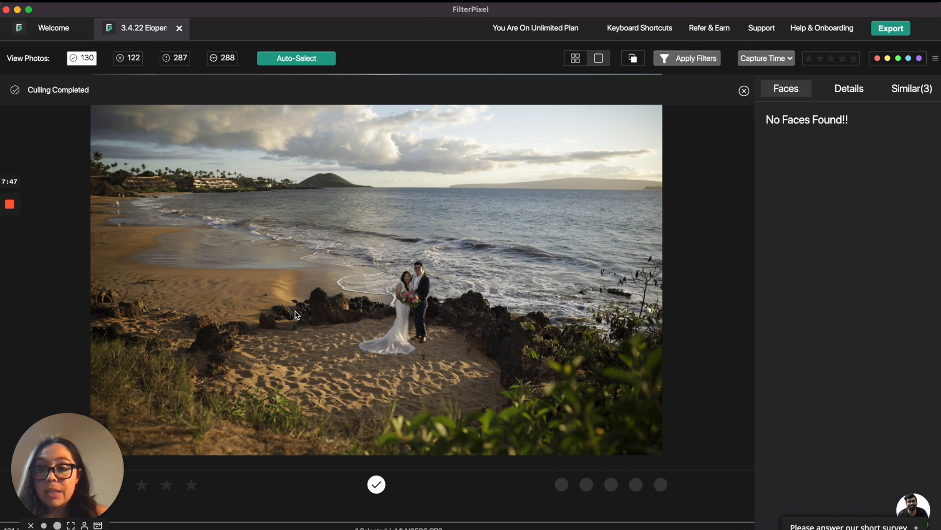
pyautogui.press('Right')
pyautogui.press('x')
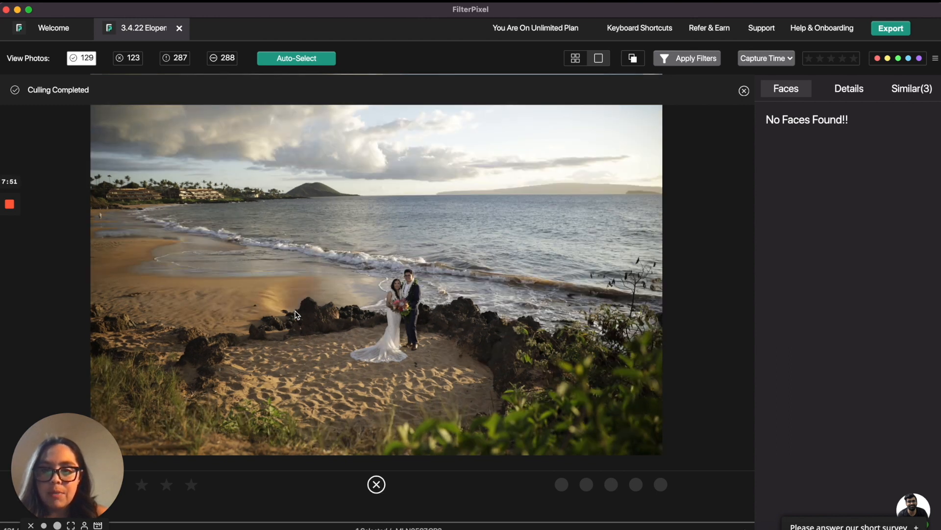
# Step on through the accepted bride portraits and return to the grid view.
pyautogui.press('Right')
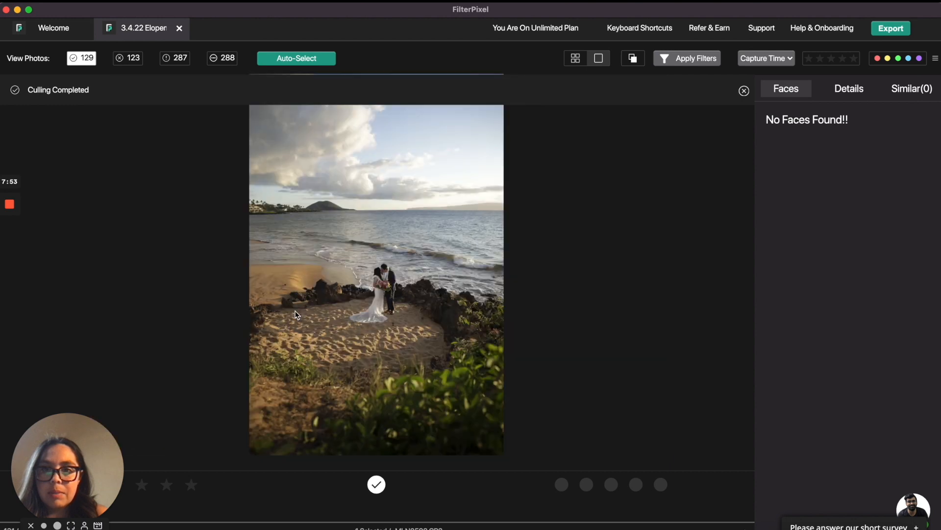
pyautogui.press('Right')
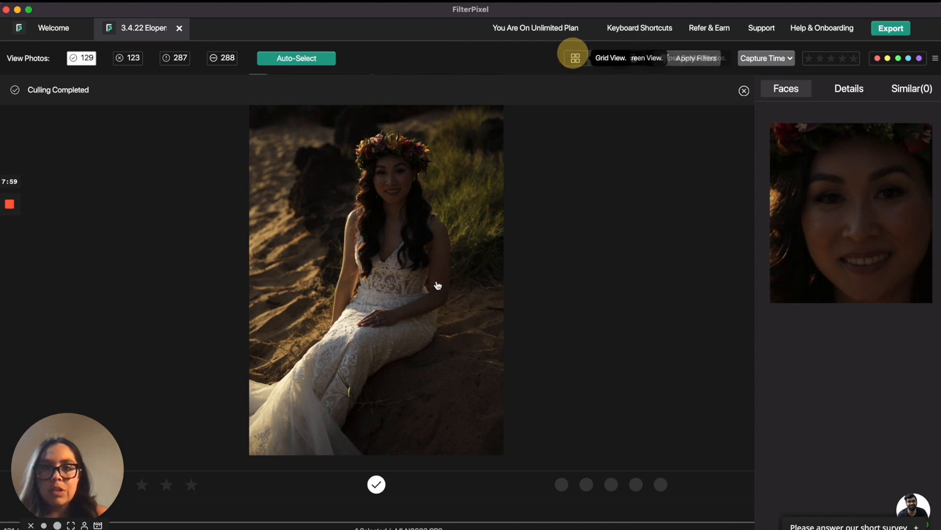
pyautogui.click(575, 58)
pyautogui.scroll(-2, 429, 279)
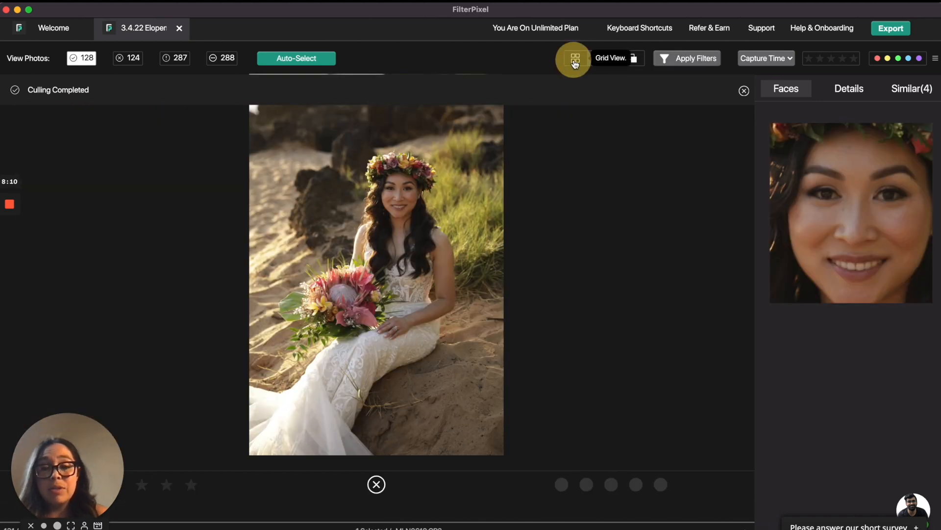
pyautogui.click(575, 59)
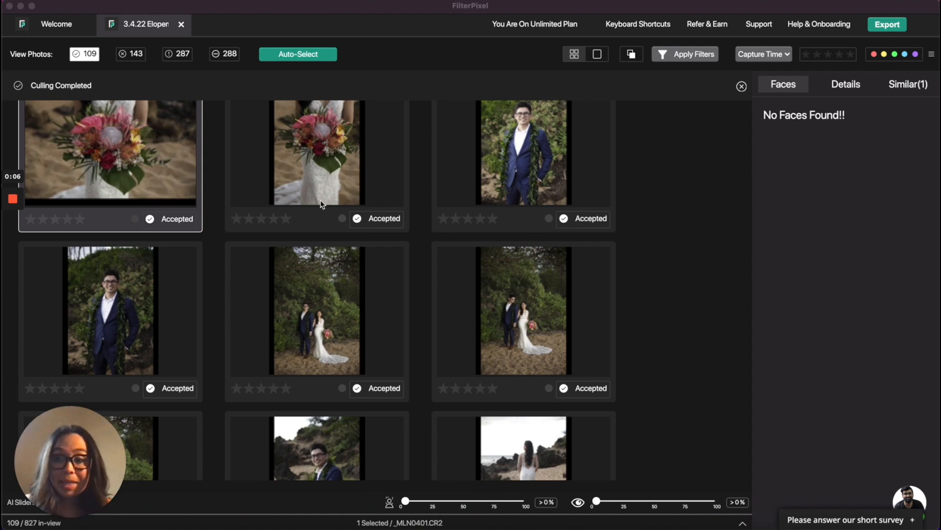
# Run Auto-Select on the photo set.
pyautogui.scroll(-3, 615, 264)
pyautogui.scroll(3, 617, 264)
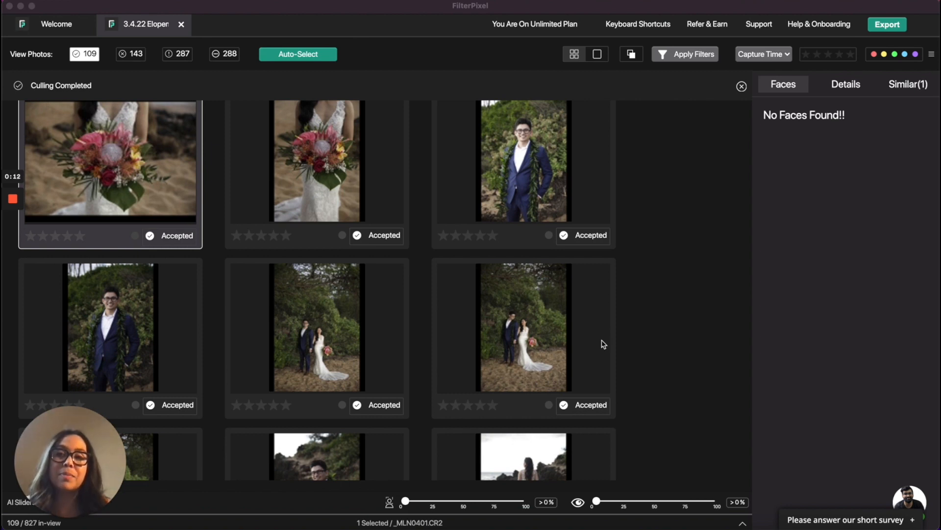
pyautogui.click(297, 55)
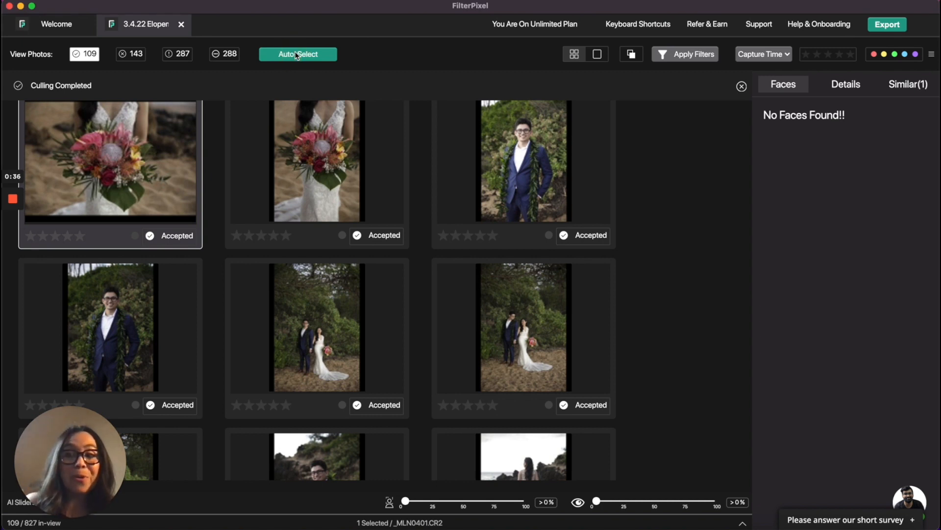
pyautogui.click(297, 55)
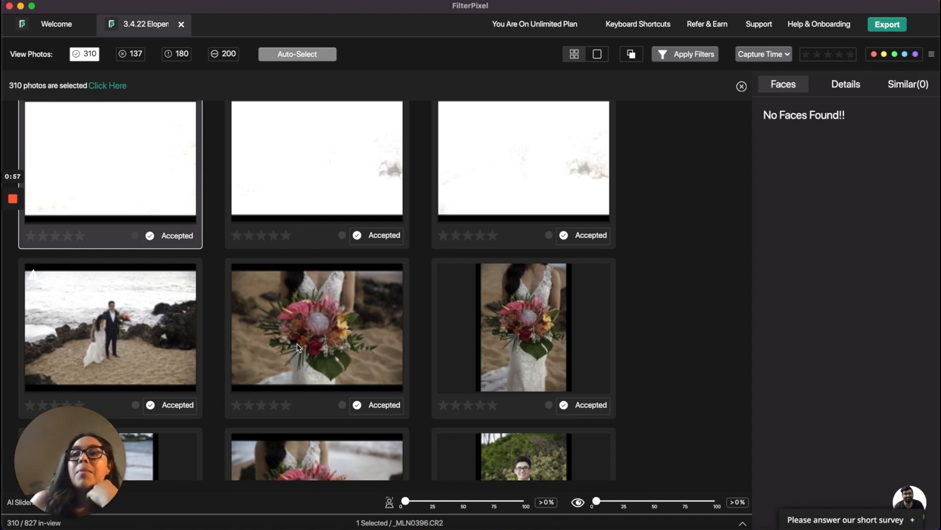
# Browse the accepted photos in the grid after Auto-Select.
pyautogui.scroll(-3, 296, 302)
pyautogui.scroll(-3, 295, 286)
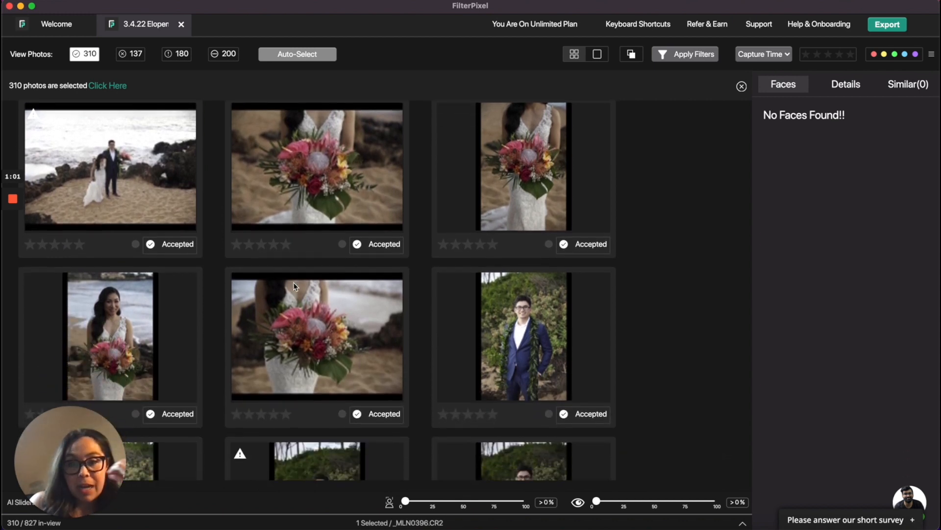
pyautogui.scroll(-5, 294, 285)
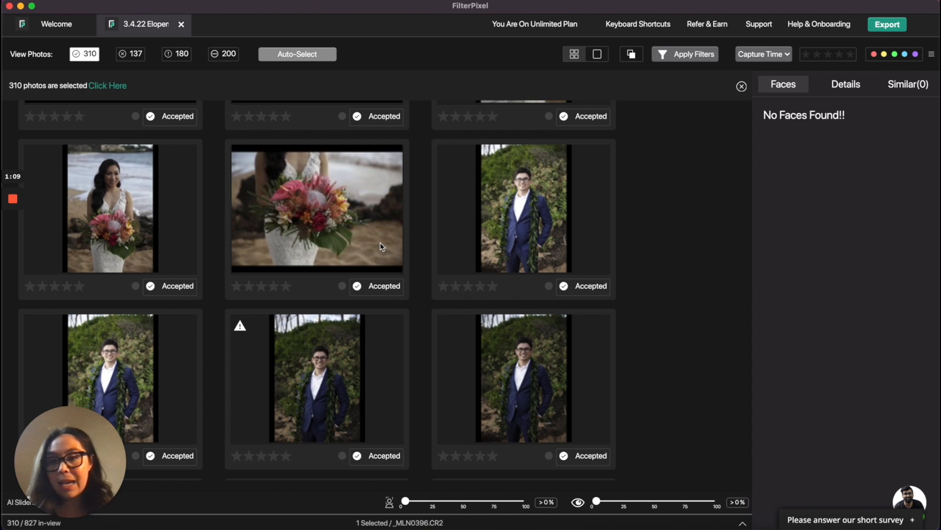
pyautogui.scroll(-3, 393, 310)
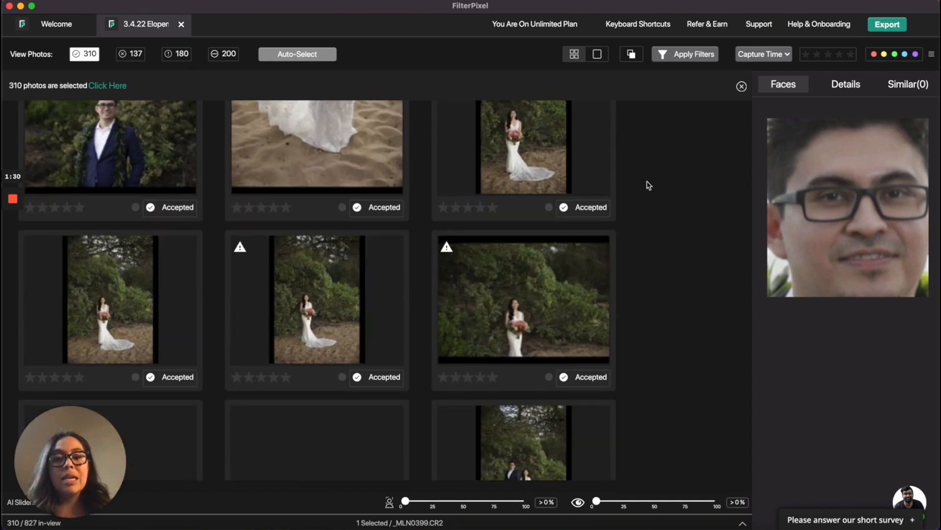
pyautogui.press('Down')
pyautogui.press('Down')
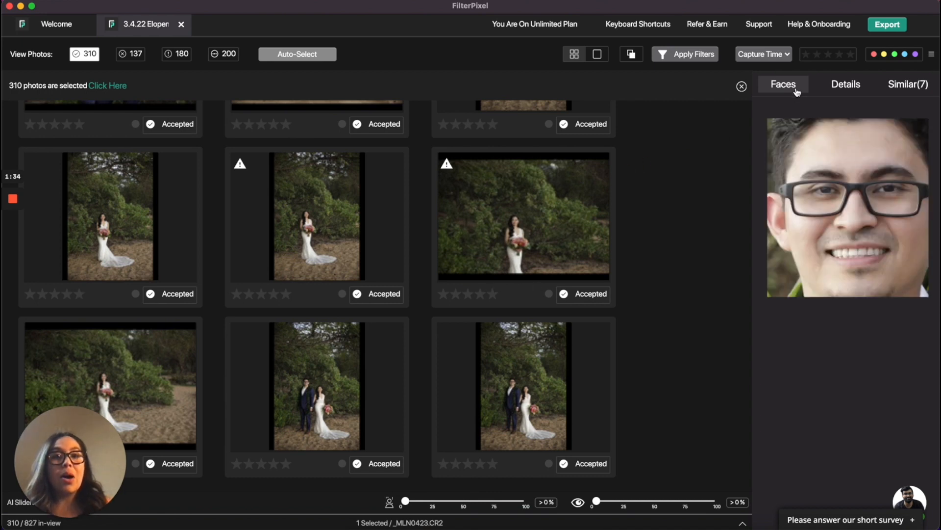
# Open the Export Photos dialog, toggle the Accepted tag off and back on, and close it.
pyautogui.click(885, 27)
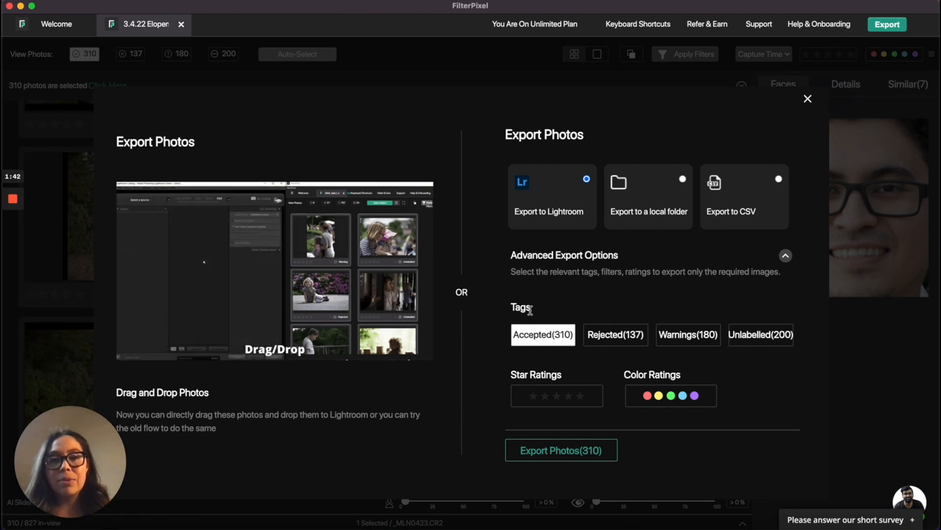
pyautogui.click(551, 337)
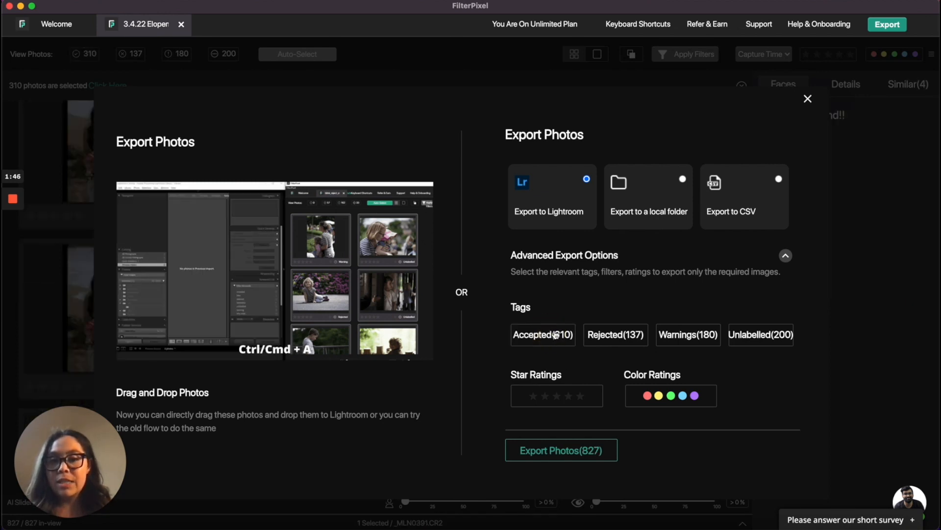
pyautogui.click(553, 335)
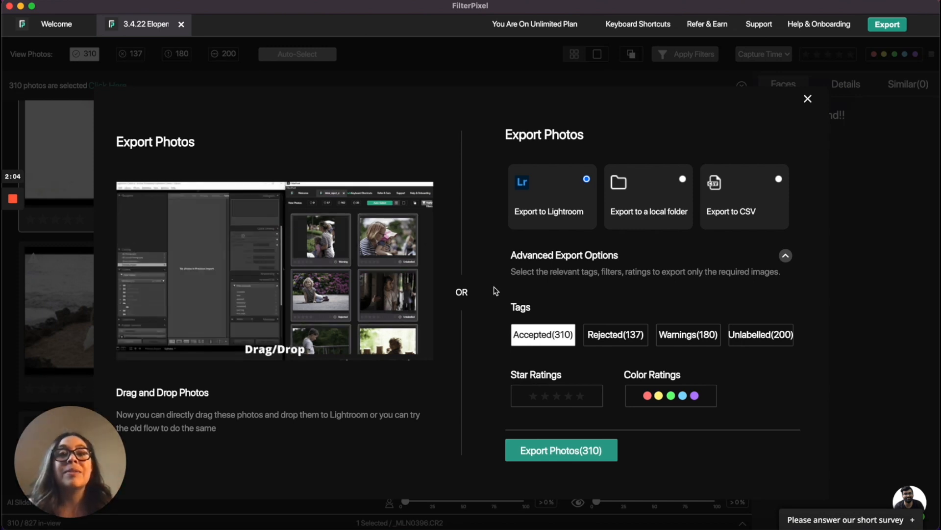
pyautogui.click(809, 102)
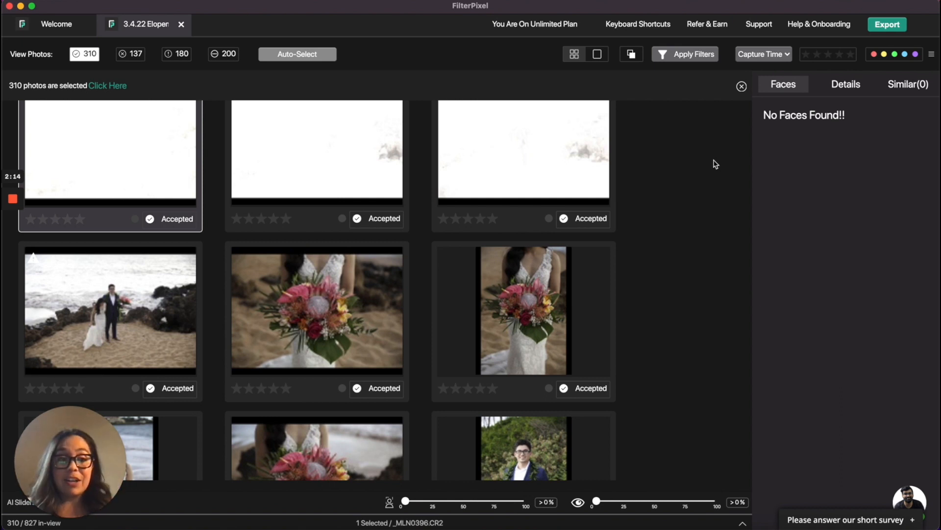
# Scroll through the accepted photos and set the focus-quality AI slider to about 24%.
pyautogui.scroll(-6, 545, 367)
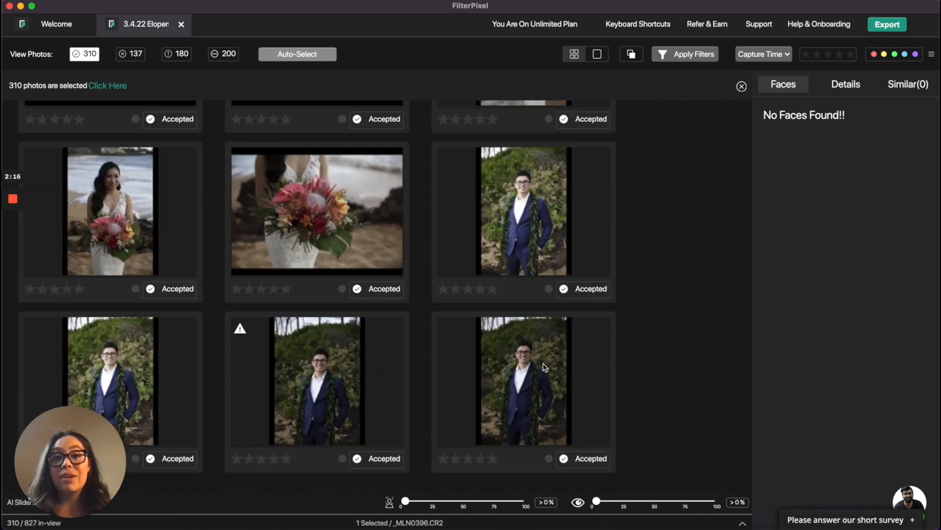
pyautogui.scroll(-10, 545, 367)
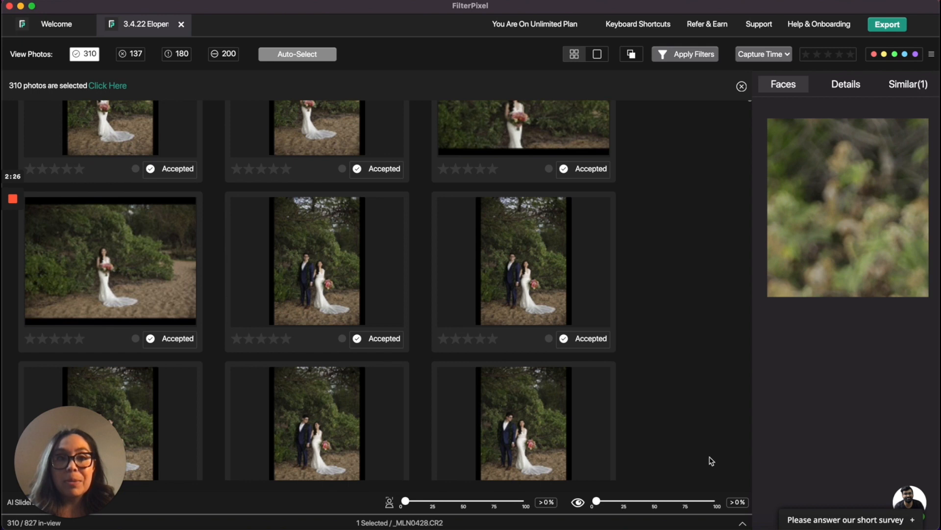
pyautogui.click(434, 501)
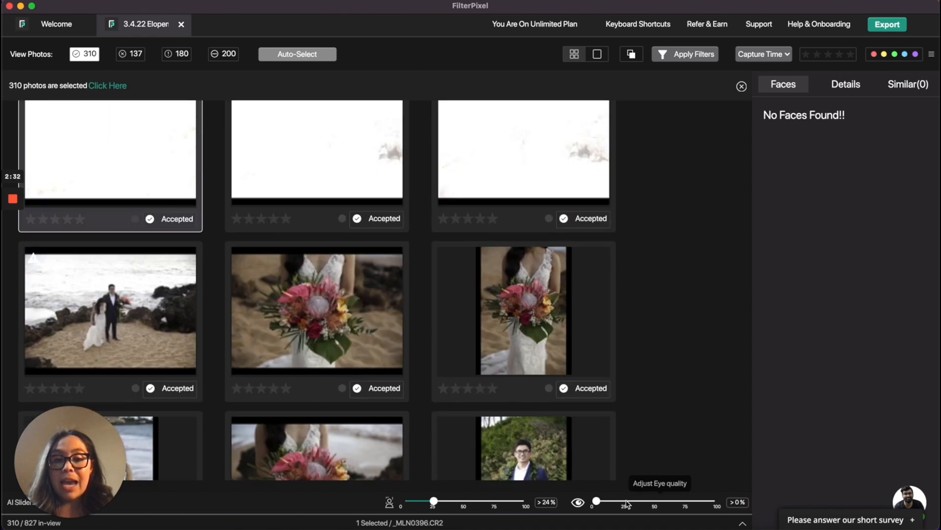
# Raise the eye-quality AI slider to about 48% to filter the accepted photos.
pyautogui.click(627, 501)
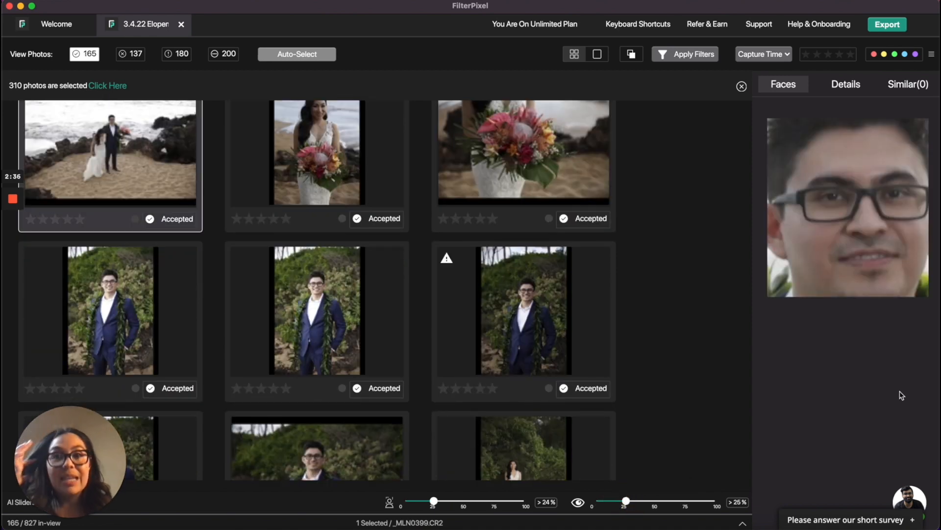
pyautogui.click(654, 500)
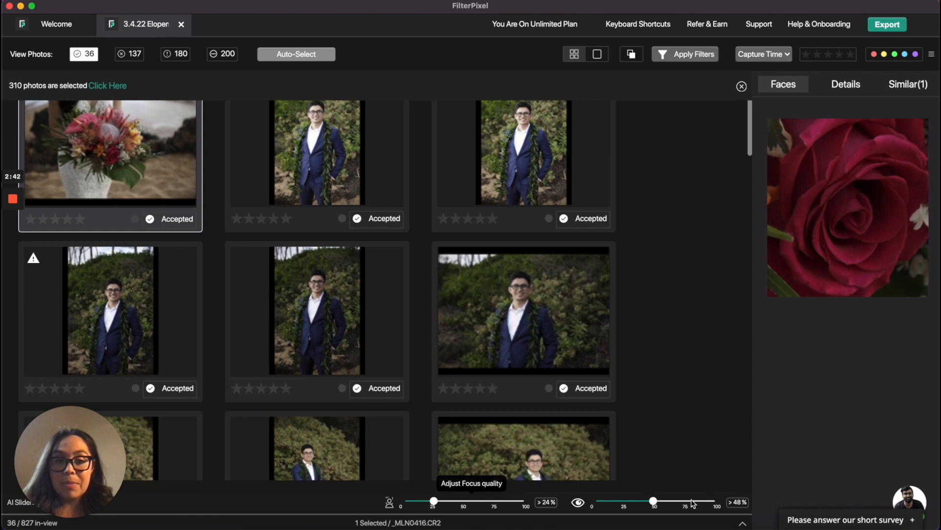
# Select a groom portrait in the filtered grid and lower the eye-quality slider to about 21%.
pyautogui.scroll(1, 343, 235)
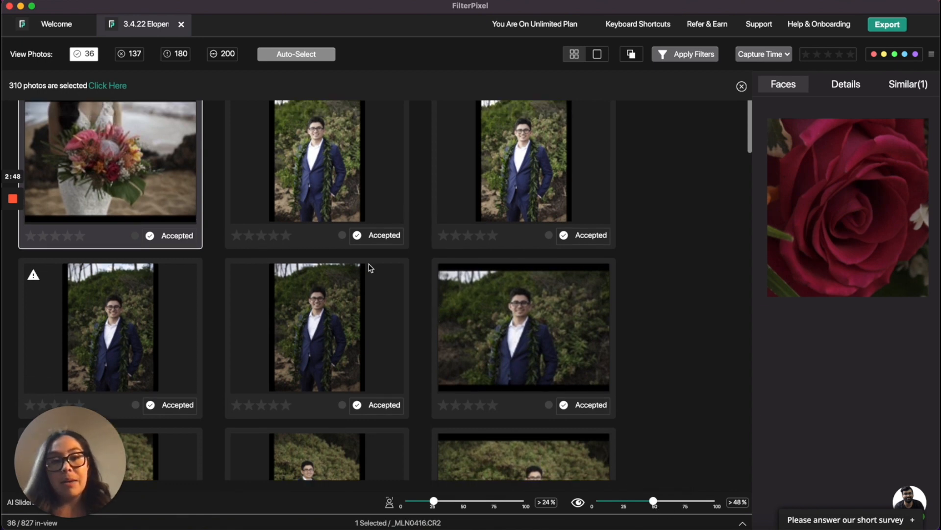
pyautogui.click(309, 185)
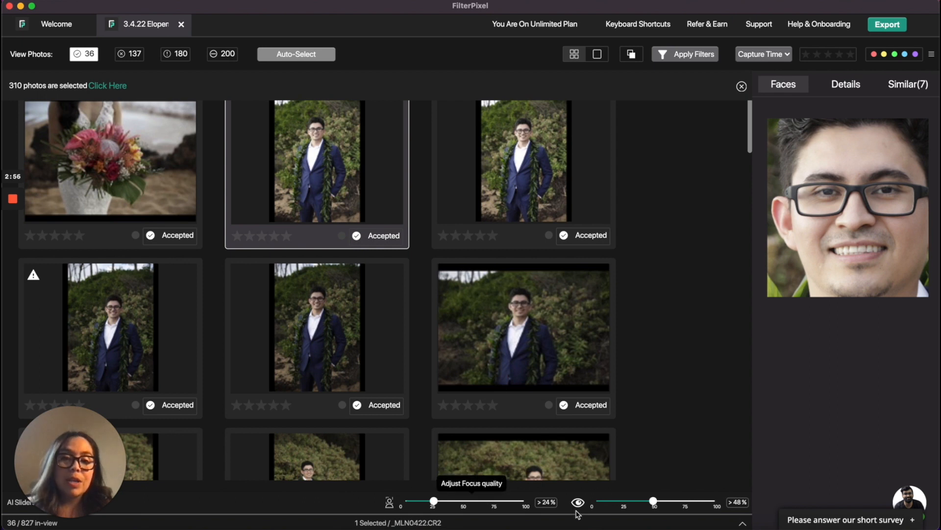
pyautogui.click(622, 500)
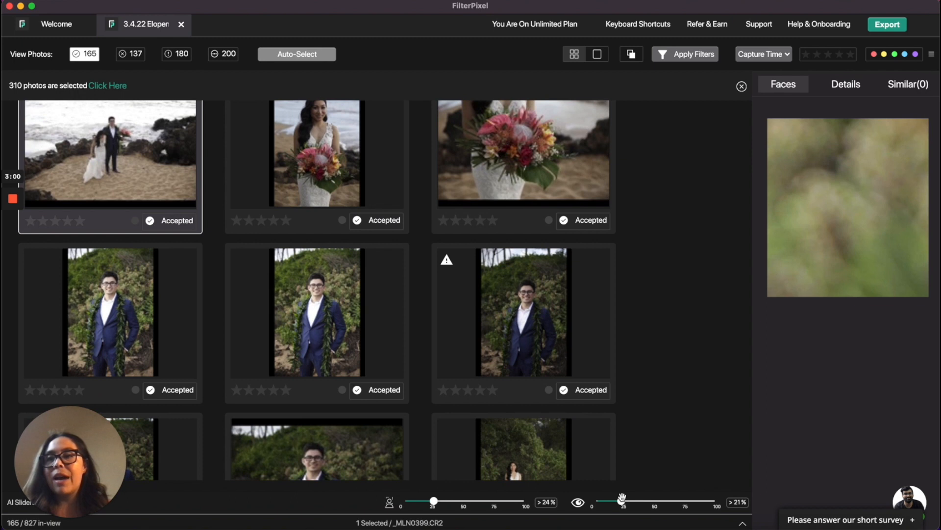